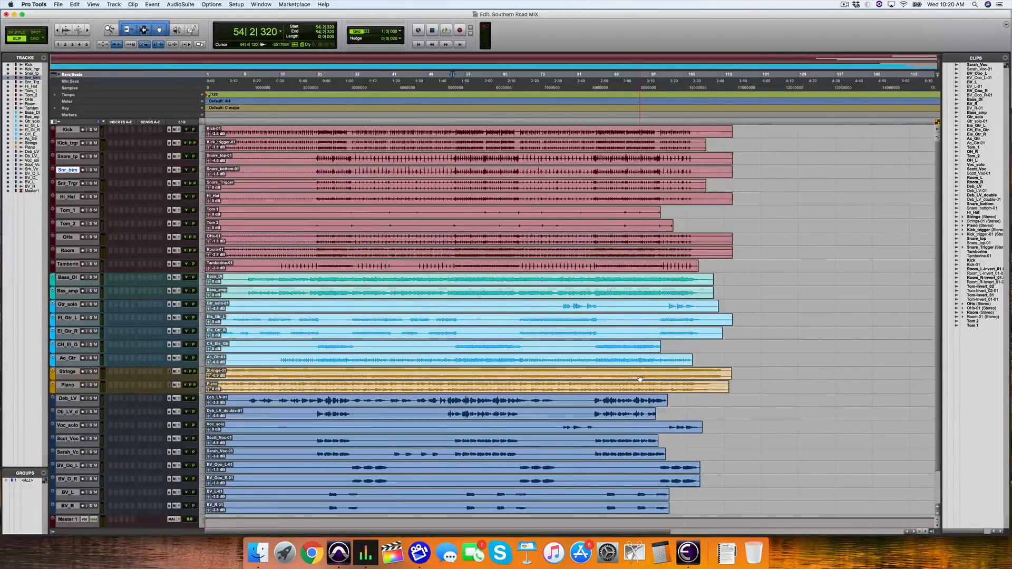
Show the Mix window and adjust the Snare_Trigr fader while the song plays
key(super+equal)
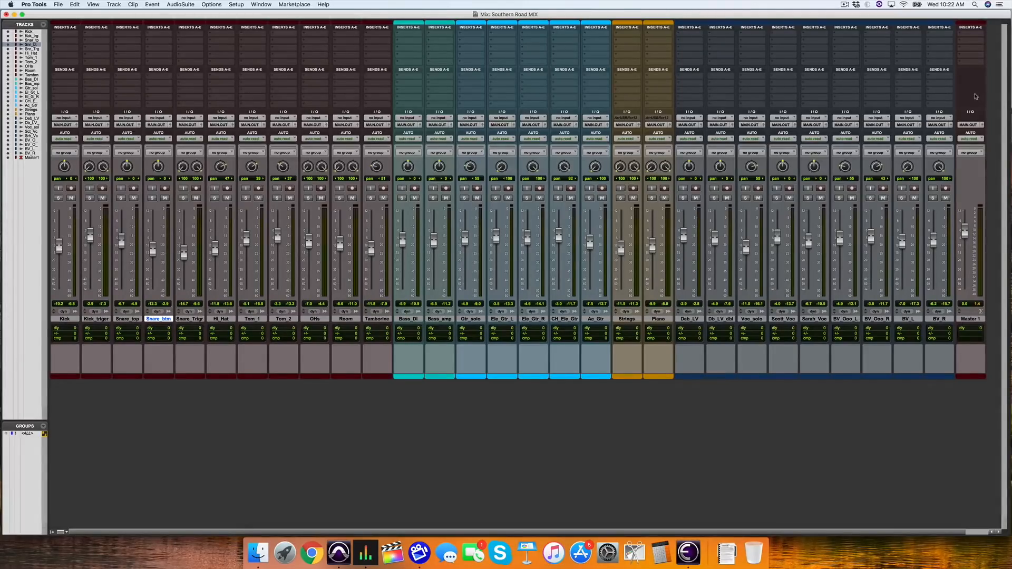
key(super+equal)
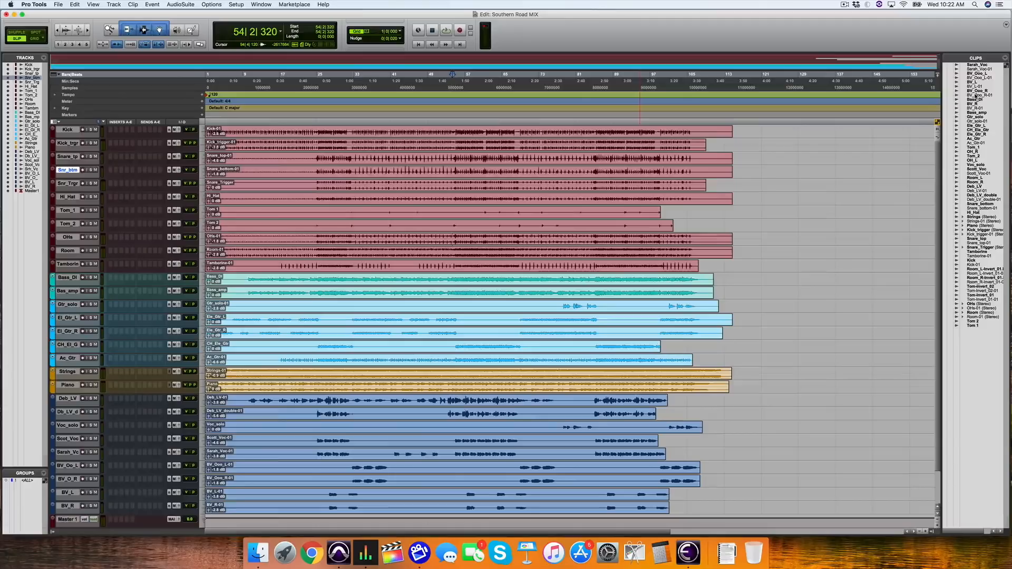
key(super+equal)
key(space)
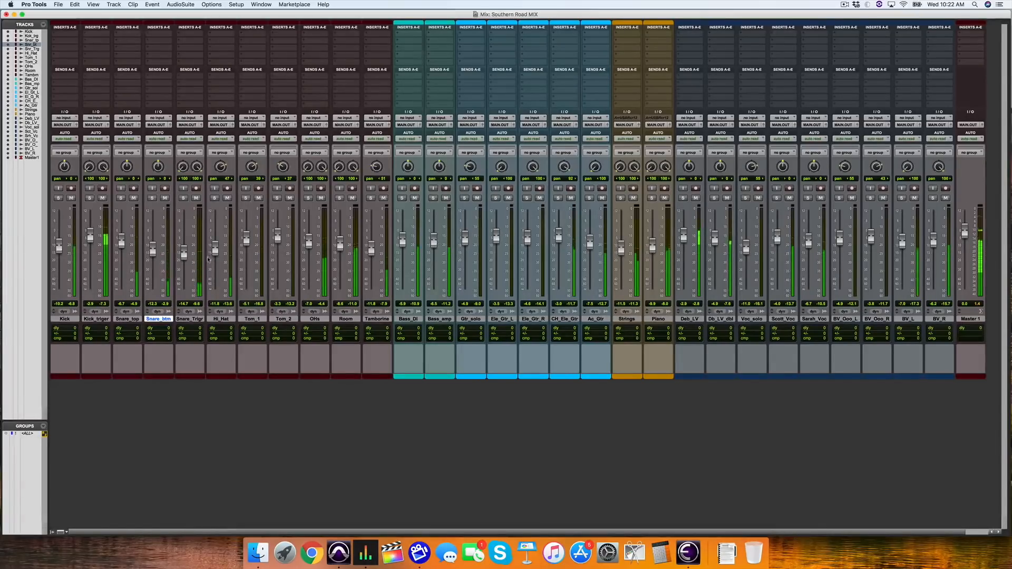
drag(183, 254, 183, 247)
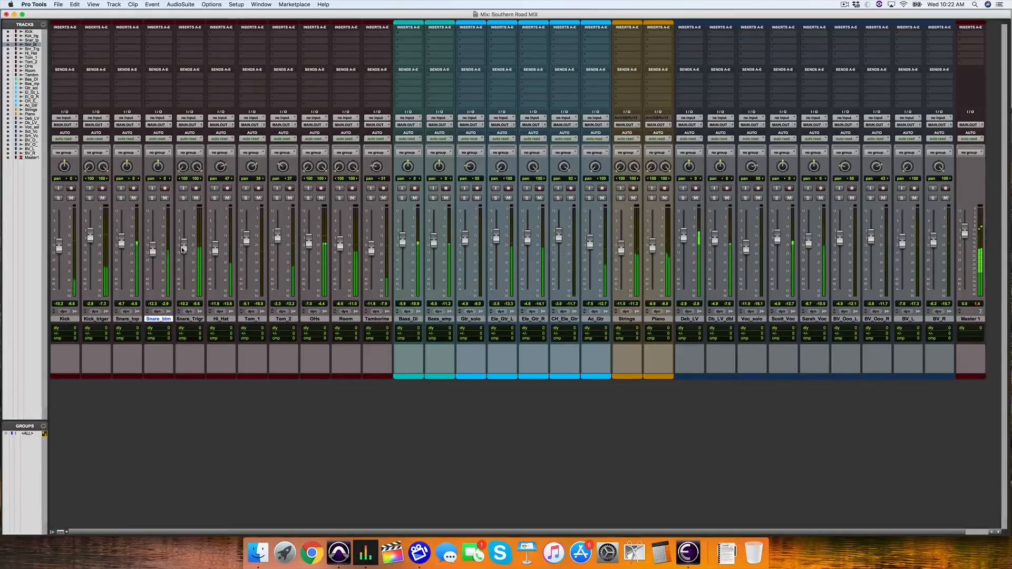
drag(183, 250, 156, 244)
key(space)
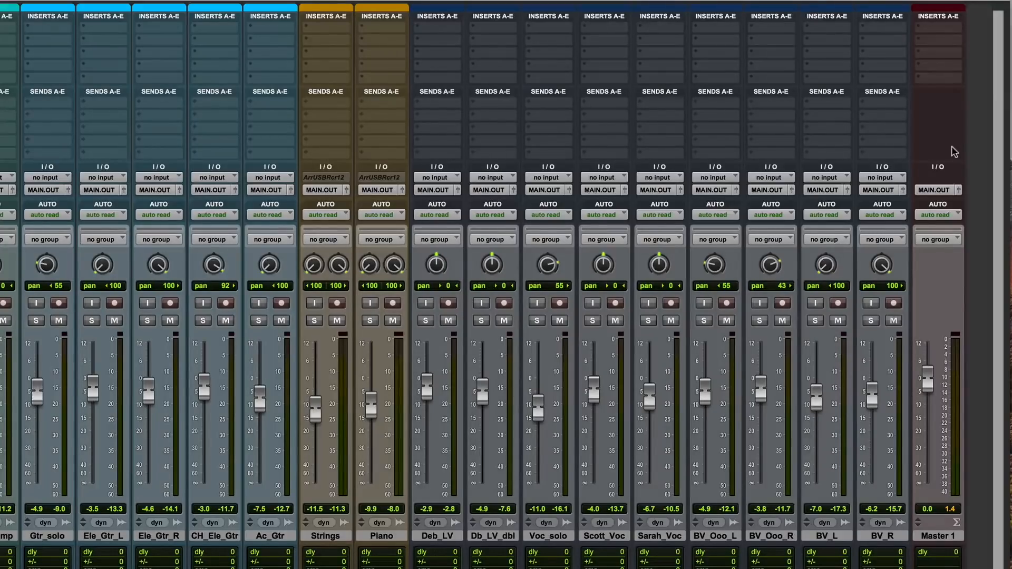
Insert the EQ3 7-Band (stereo) plug-in in the first insert slot of Master 1 and reposition its window over the mixer
click(945, 29)
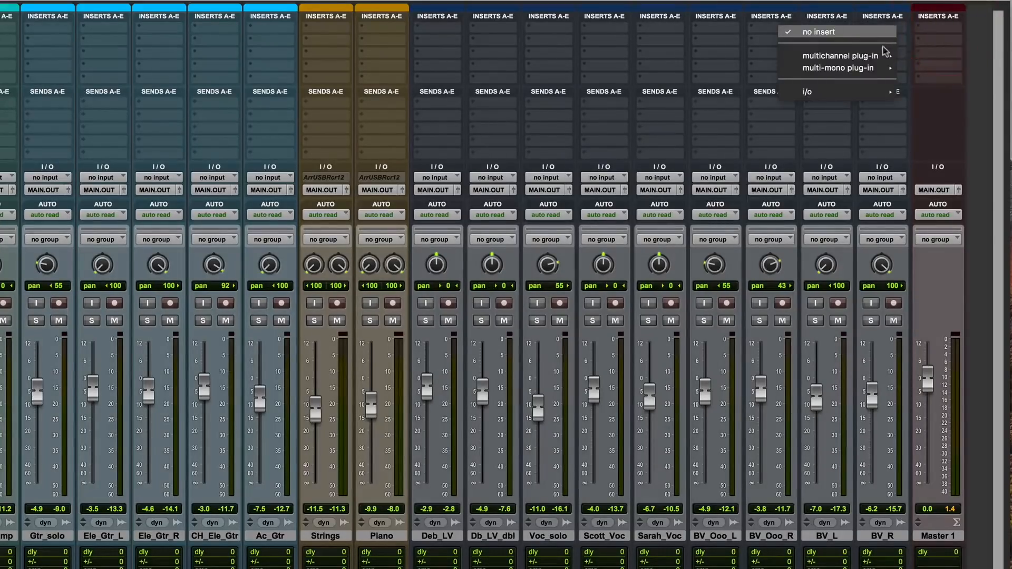
mouse_move(881, 57)
mouse_move(926, 59)
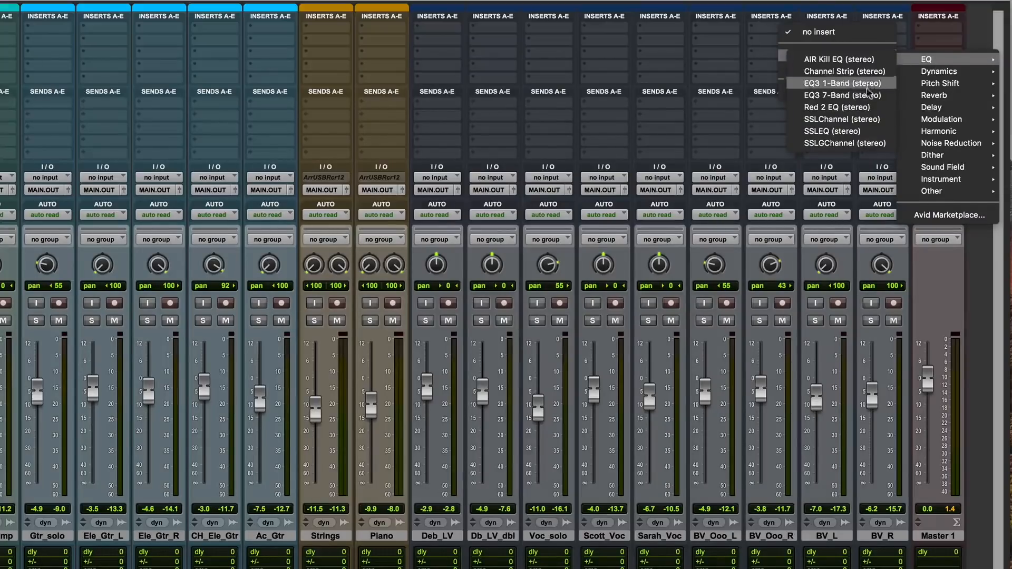
click(867, 96)
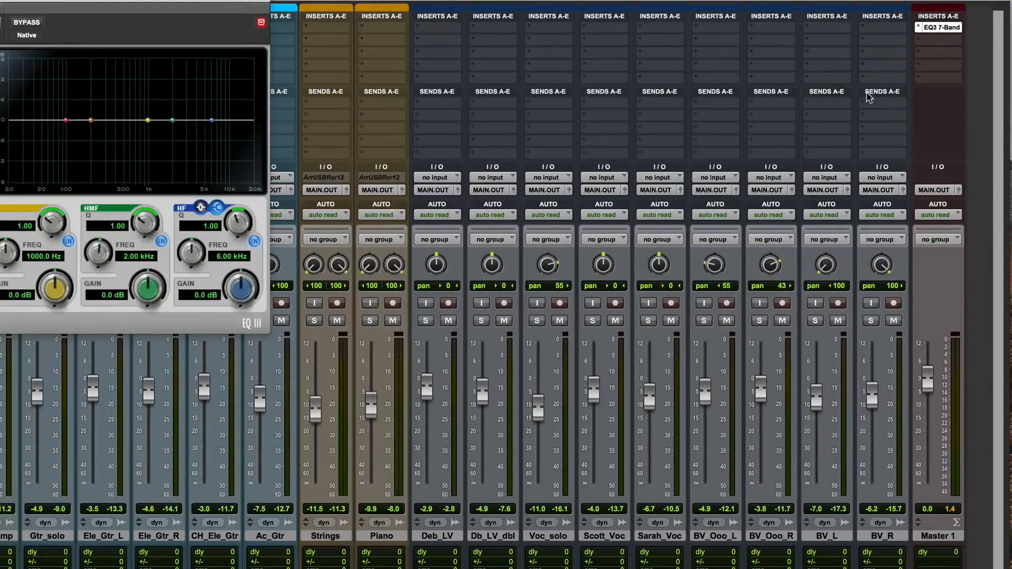
drag(195, 2, 834, 104)
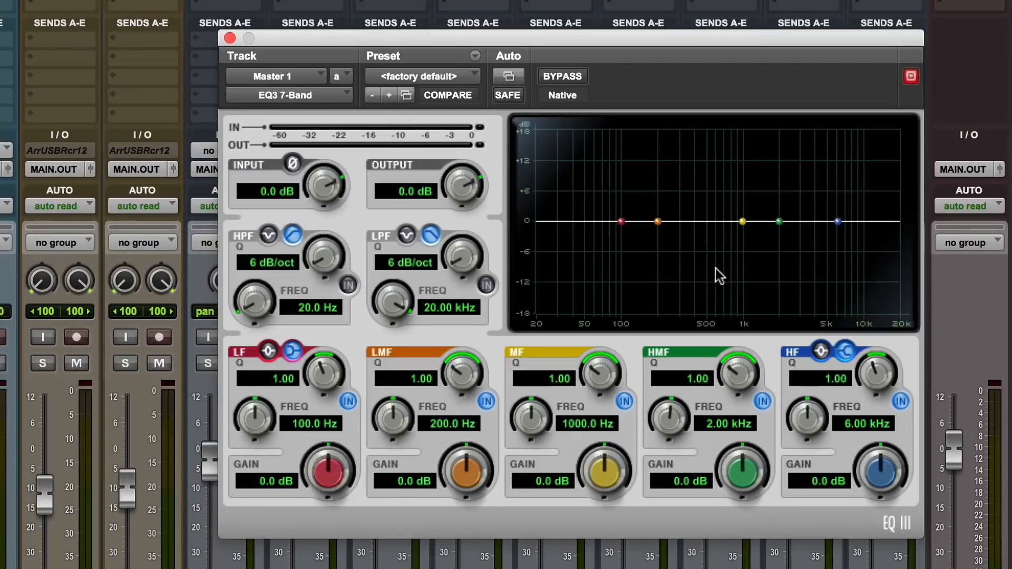
During playback, sweep a boosted LMF band, and settle it at 188.4 Hz with a Q of 3.59 and a gain of -1.9 dB
key(space)
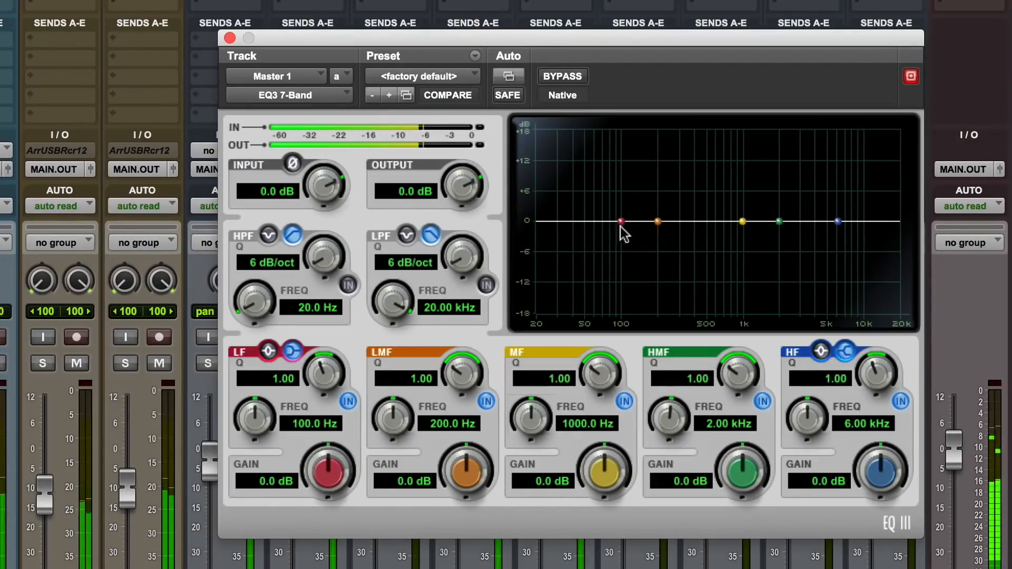
drag(658, 221, 663, 193)
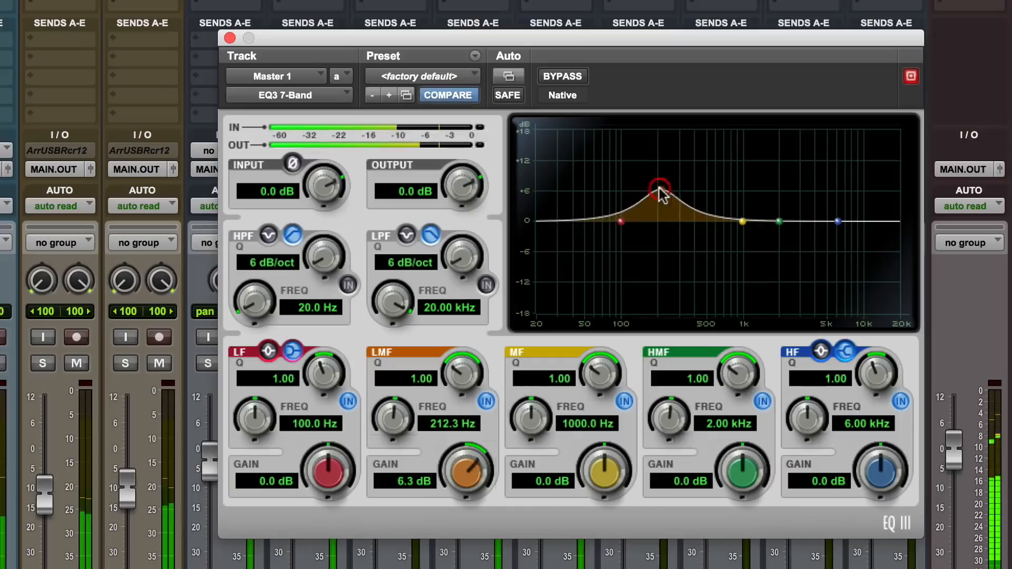
drag(473, 373, 472, 324)
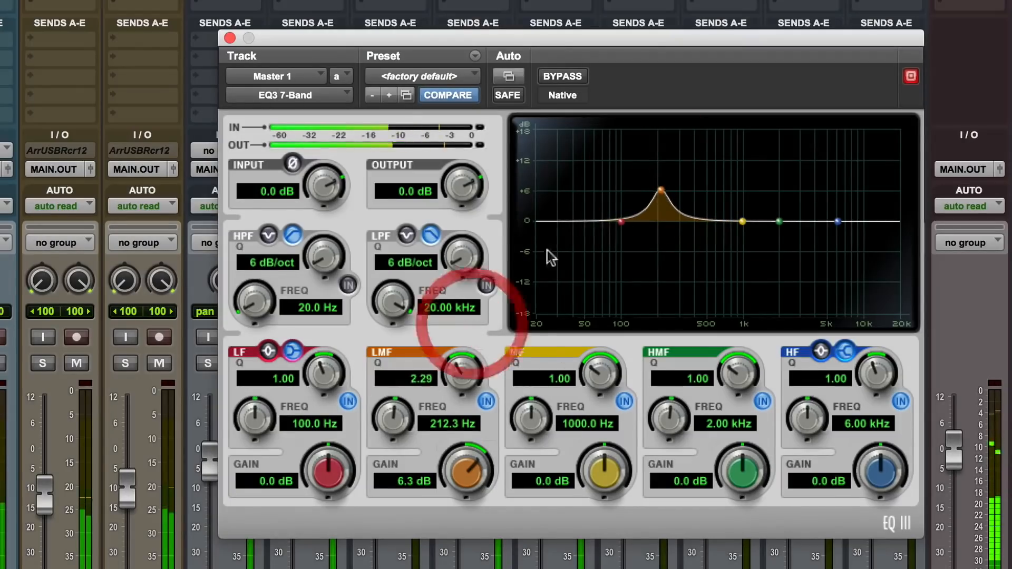
drag(659, 192, 654, 156)
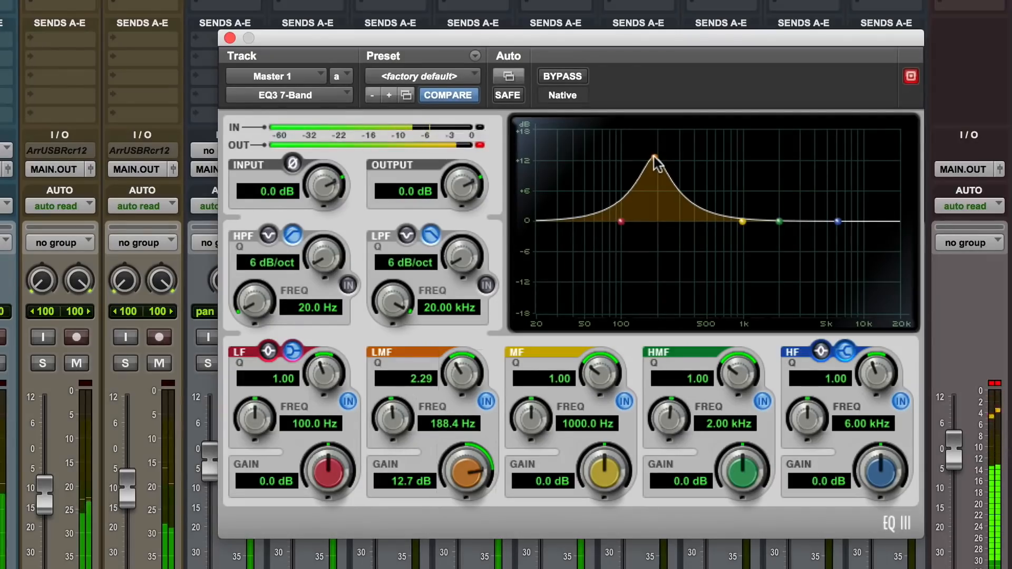
drag(465, 471, 461, 564)
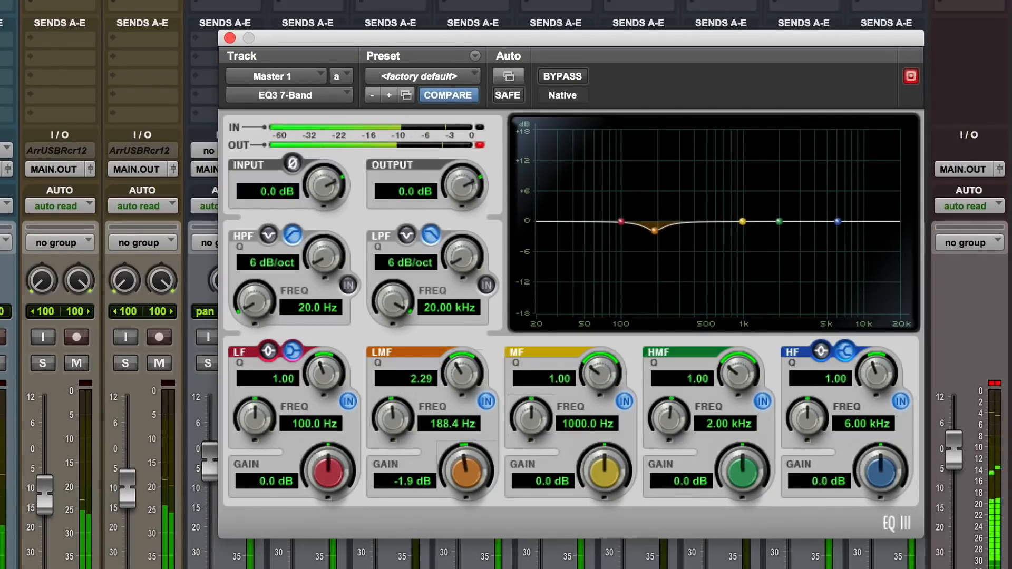
drag(455, 384, 458, 340)
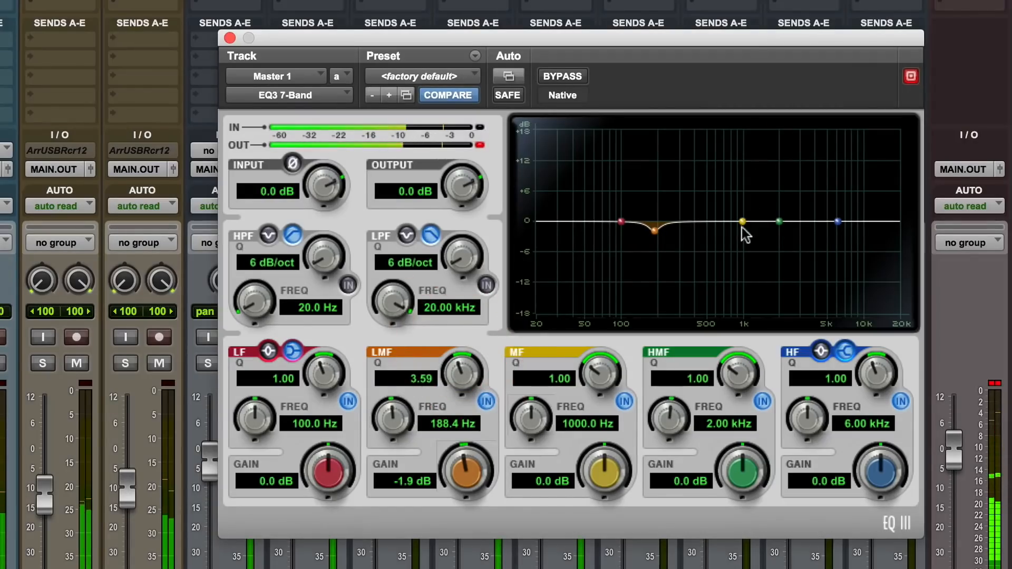
Sweep a narrow MF boost, settle it at 561.4 Hz with Q 5.89 and -1.8 dB gain, and clear the EQ's output clip indicator
drag(741, 216, 715, 199)
drag(601, 379, 631, 315)
drag(717, 204, 711, 157)
drag(599, 380, 606, 316)
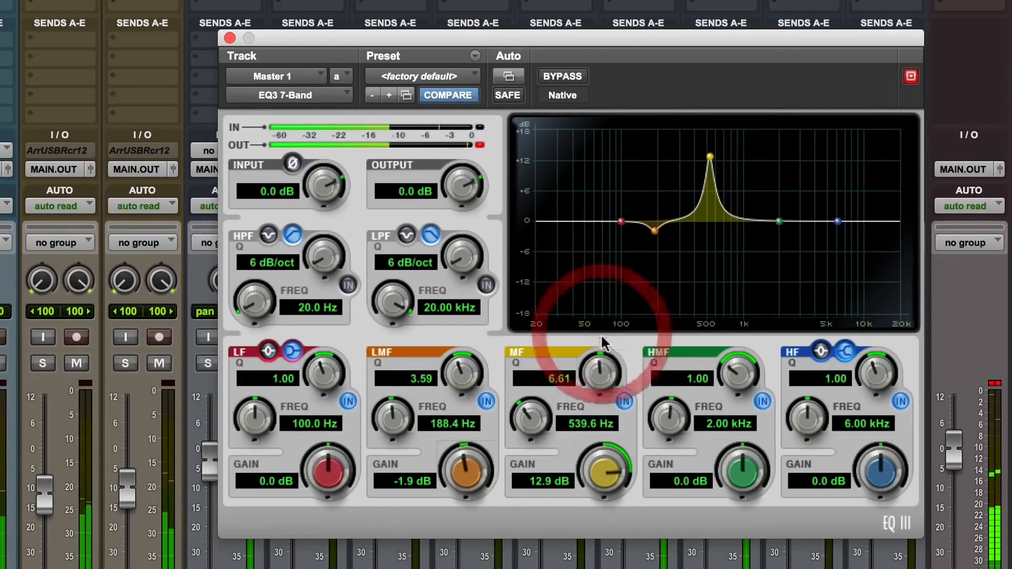
drag(596, 362, 596, 384)
mouse_move(710, 159)
mouse_down()
mouse_move(690, 154)
mouse_move(710, 149)
mouse_up()
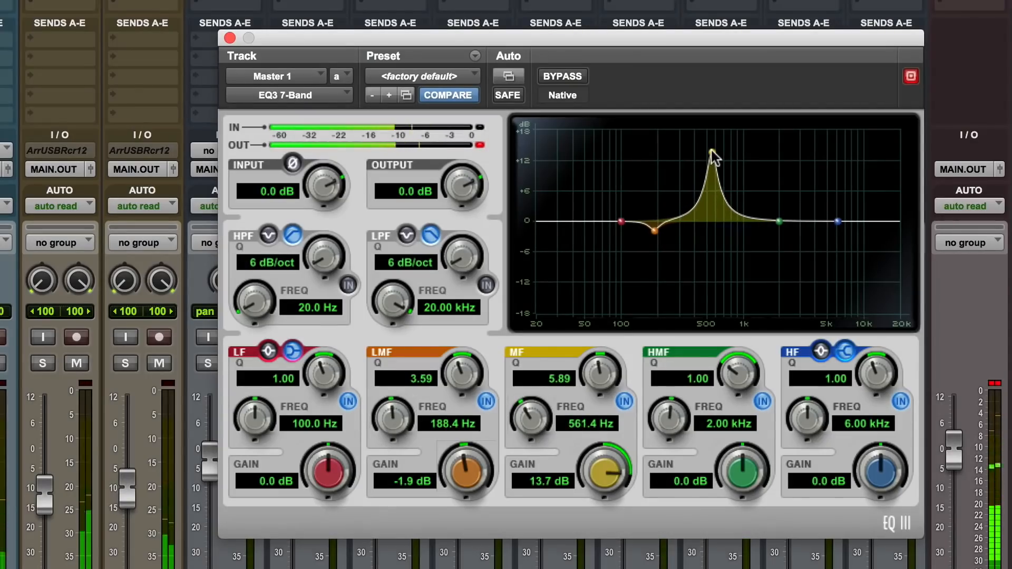
drag(603, 463, 594, 565)
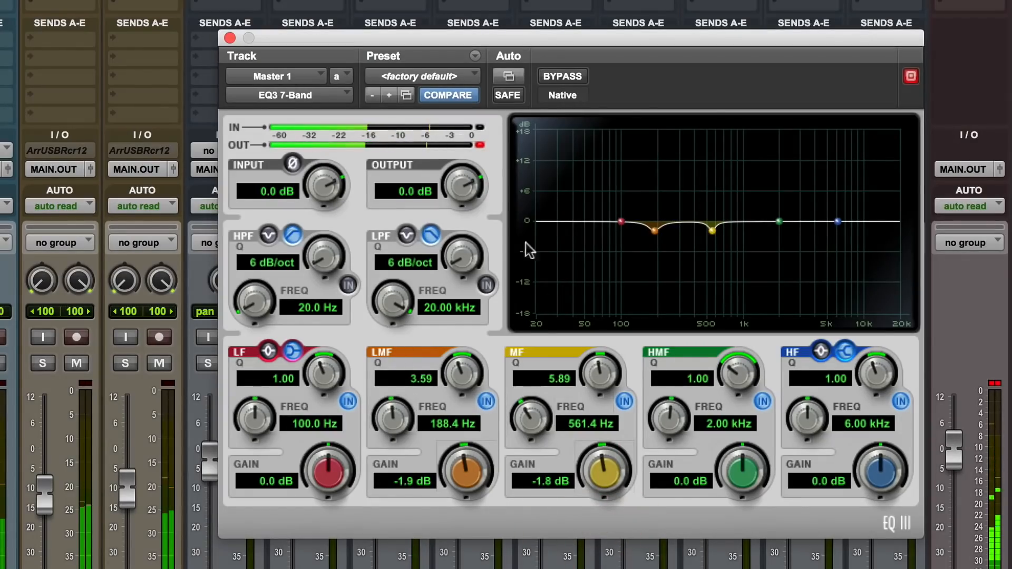
click(480, 146)
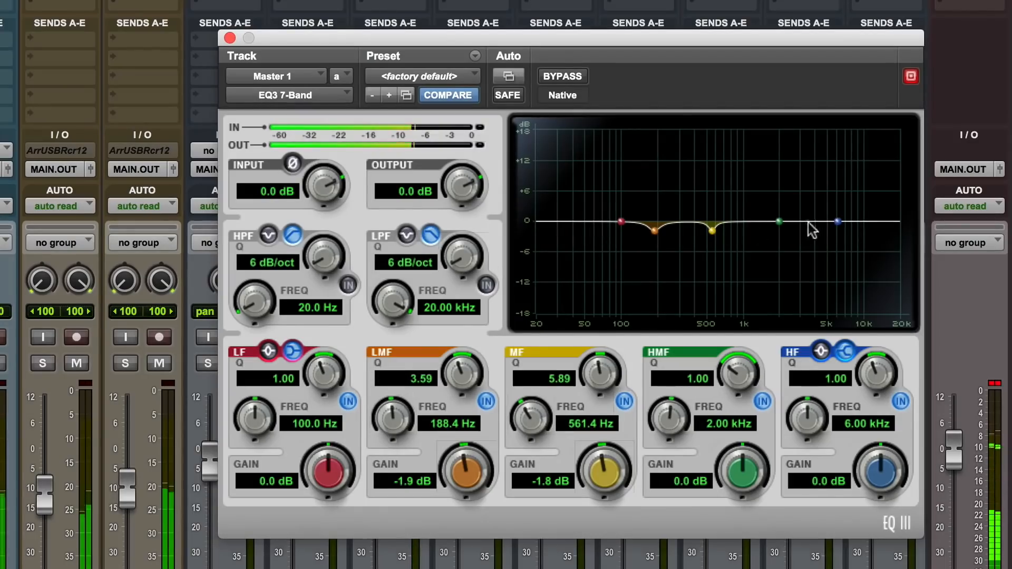
Set the HMF band to 2.69 kHz, Q 1.64 and 1.8 dB gain, and the HF shelf to 6.85 kHz with 2.0 dB gain
drag(780, 222, 764, 192)
drag(740, 375, 738, 345)
mouse_move(768, 194)
mouse_down()
mouse_move(787, 179)
mouse_move(786, 187)
mouse_up()
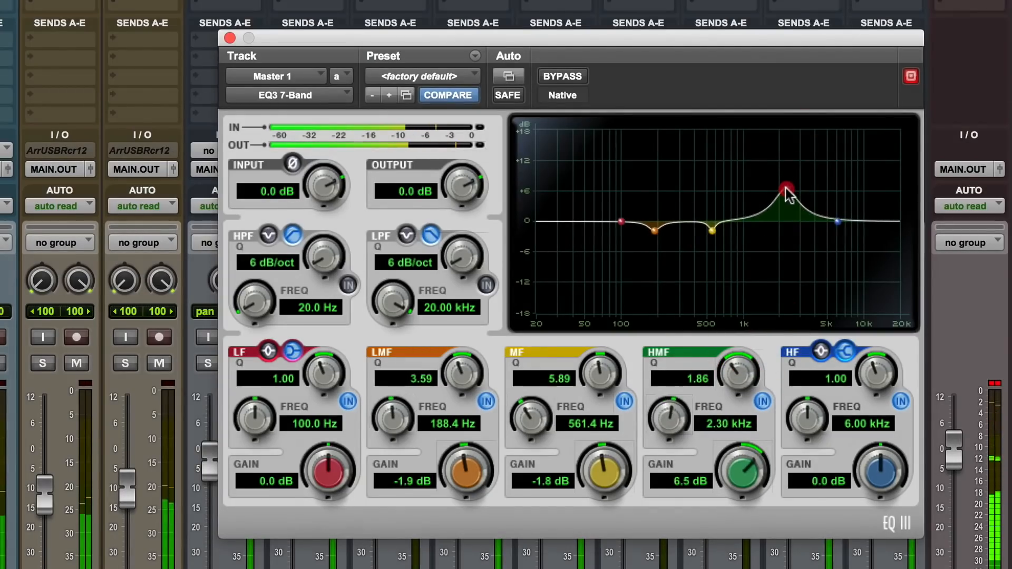
drag(735, 468, 736, 471)
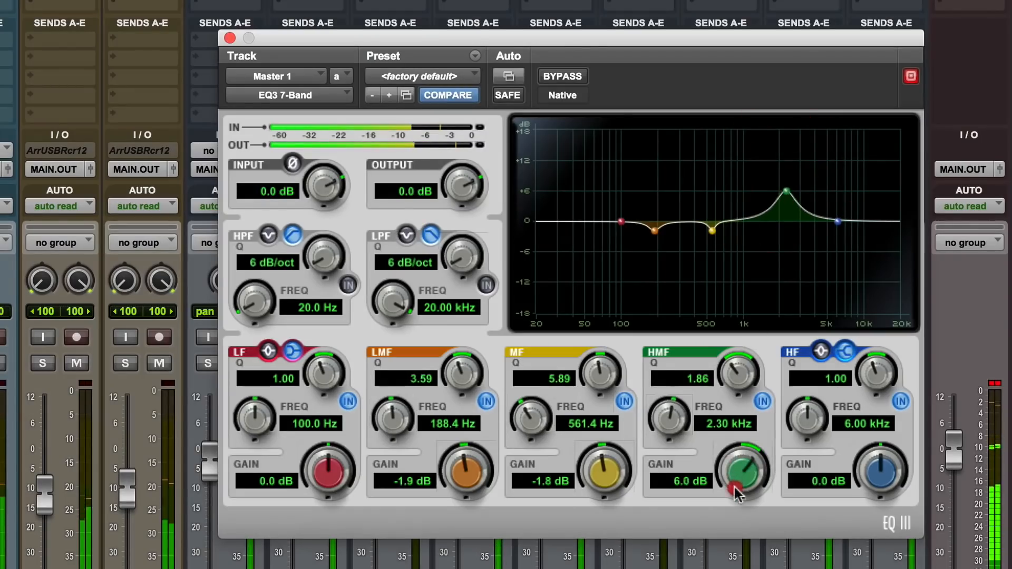
mouse_move(785, 191)
mouse_down()
mouse_move(825, 191)
mouse_move(791, 194)
mouse_move(793, 204)
mouse_up()
drag(744, 454, 742, 501)
drag(737, 364, 731, 377)
drag(839, 222, 843, 210)
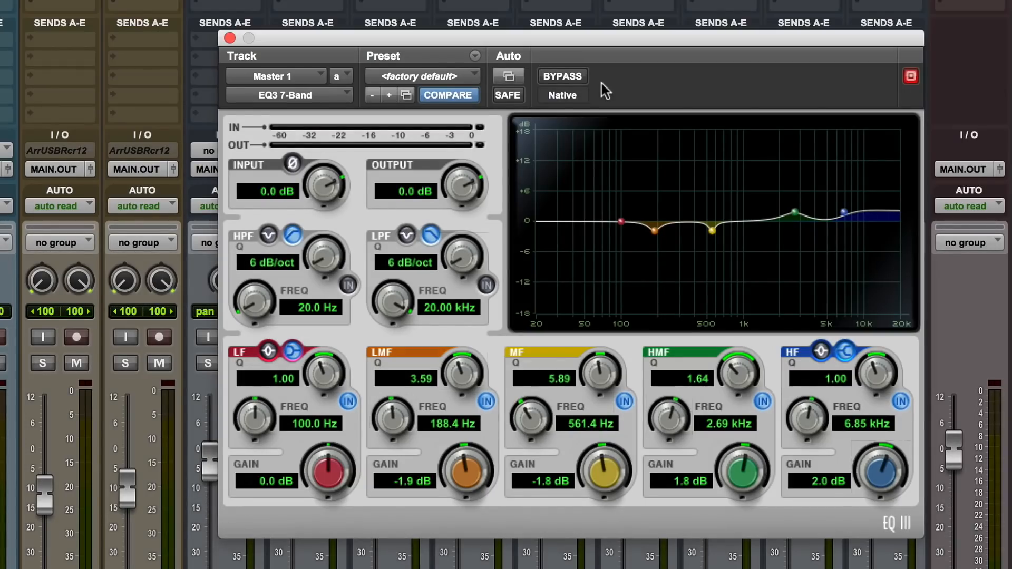
Compare the playing mix with the EQ bypassed and active, leave the EQ active, and close its window
key(space)
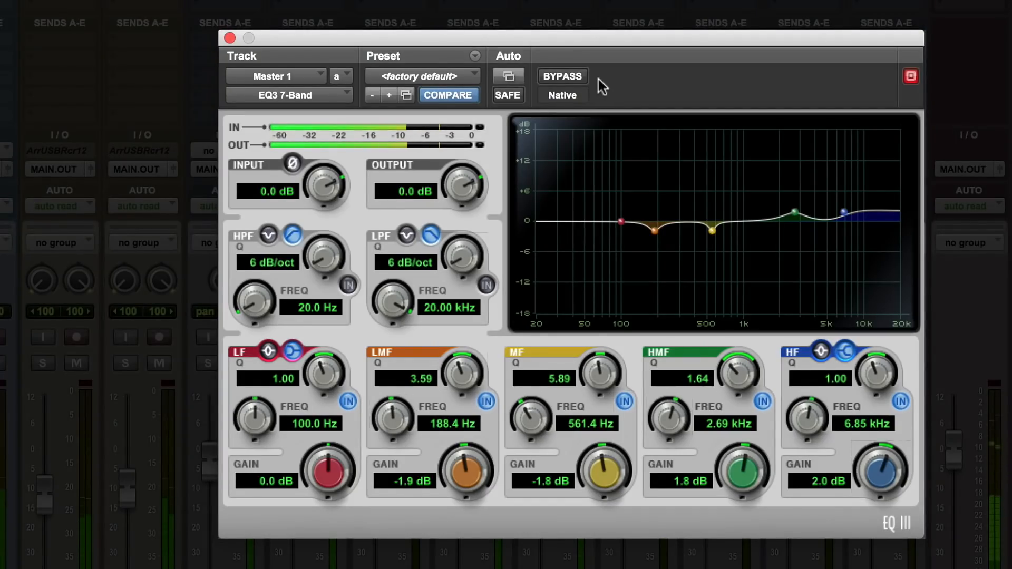
click(578, 78)
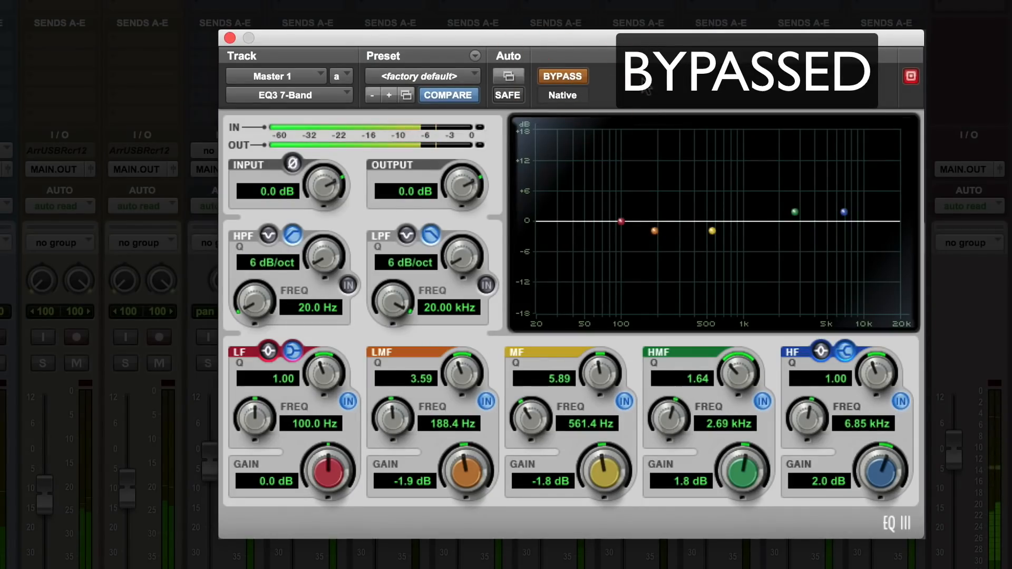
click(577, 79)
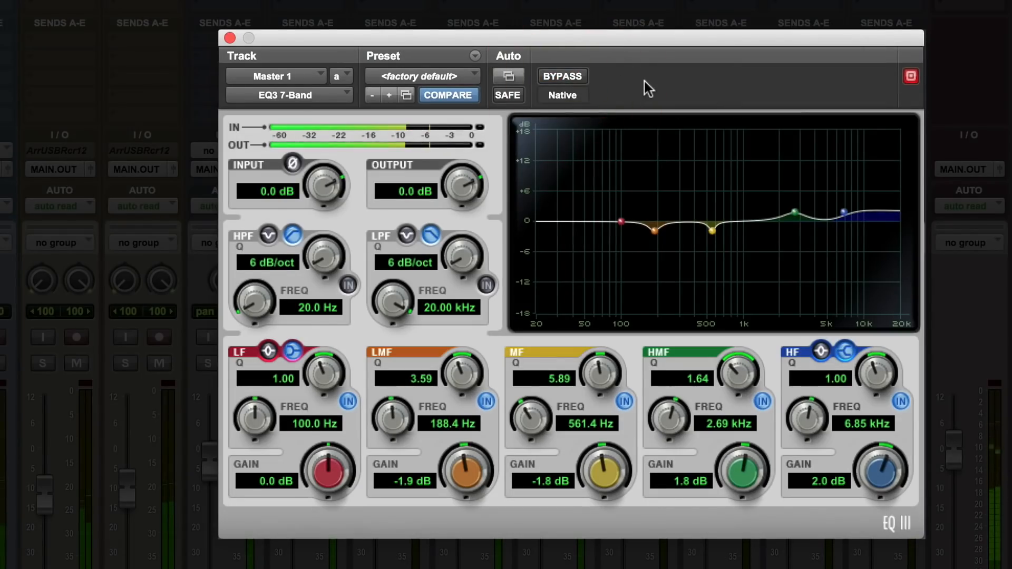
click(577, 76)
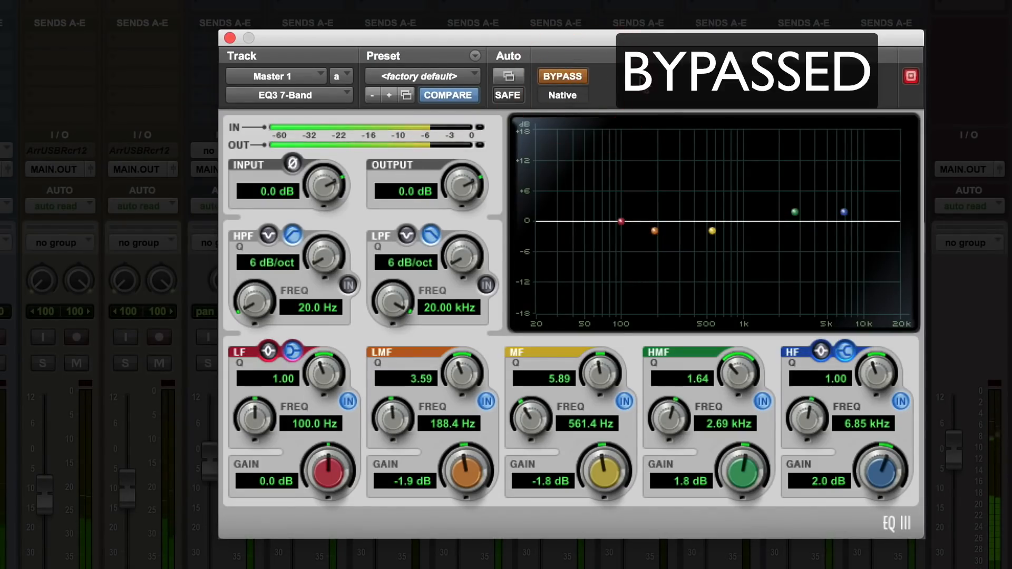
click(566, 76)
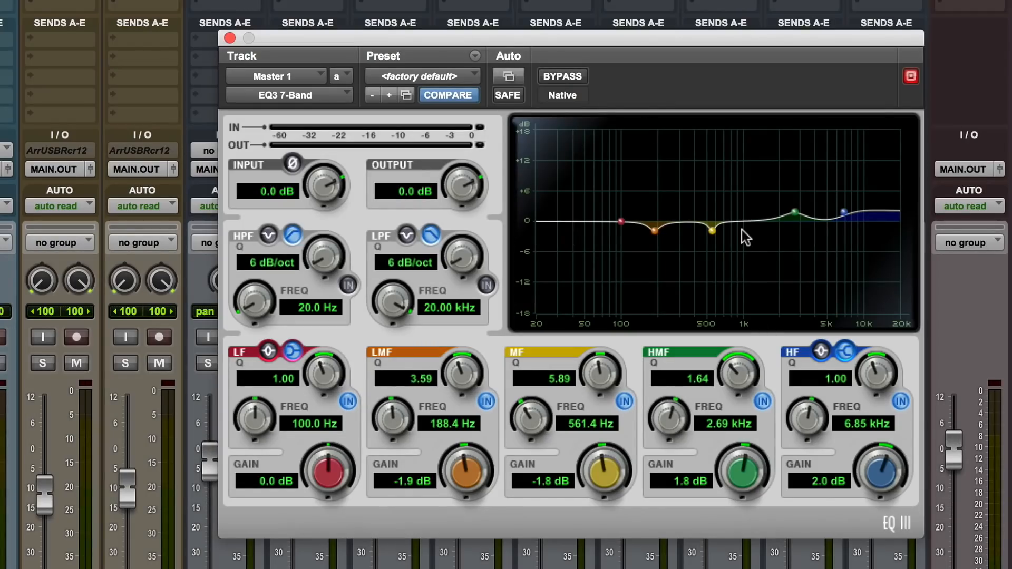
click(229, 38)
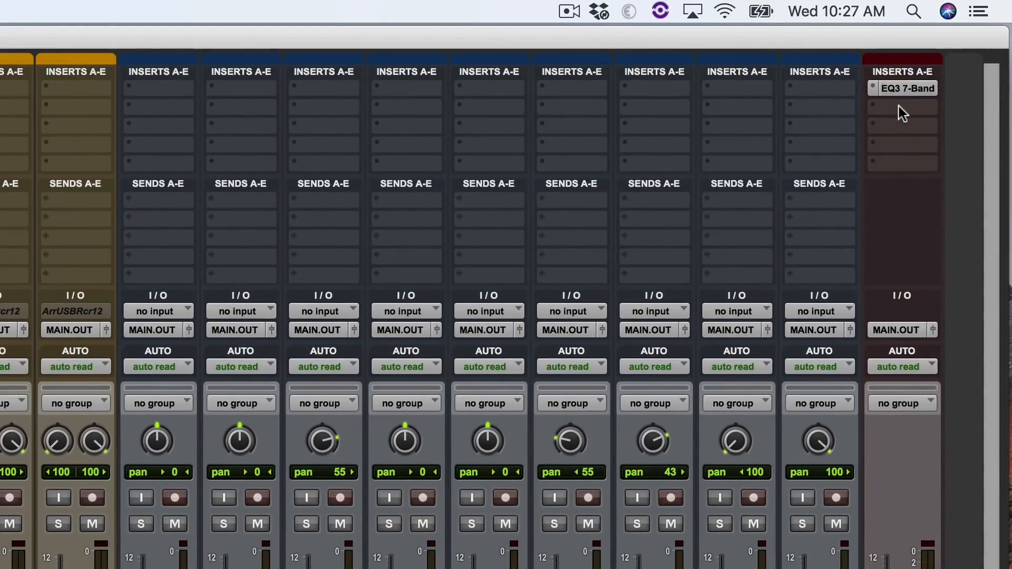
Insert the Dyn3 Compressor/Limiter in the second insert slot of Master 1 and reposition its window beside the master channel
click(901, 108)
mouse_move(818, 151)
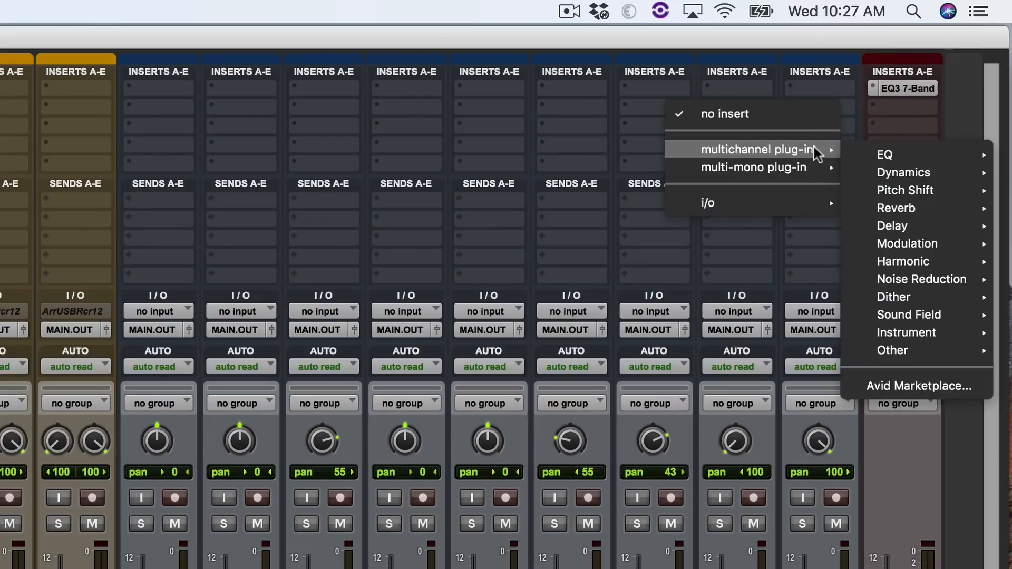
mouse_move(918, 171)
click(783, 226)
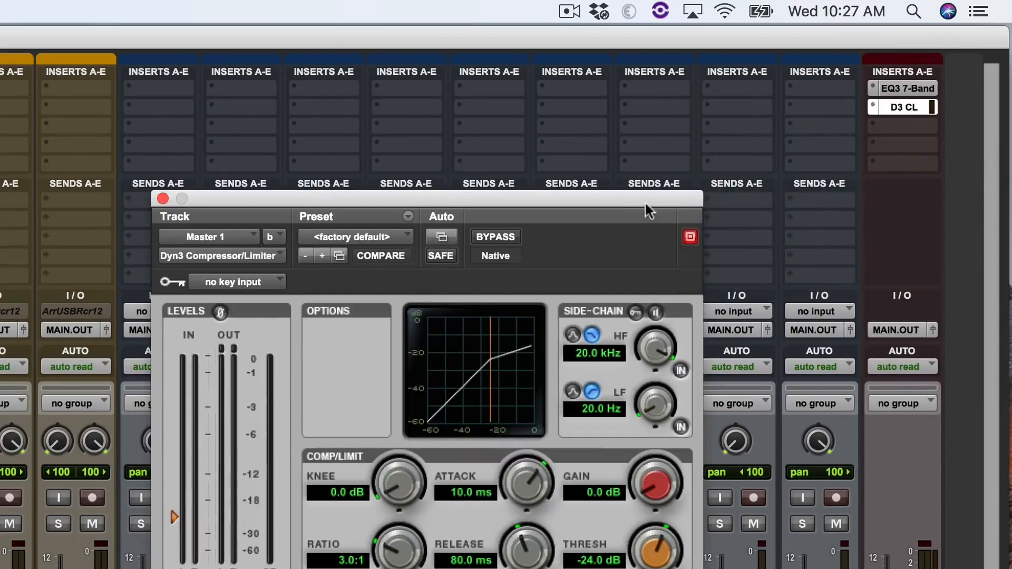
drag(646, 204, 801, 132)
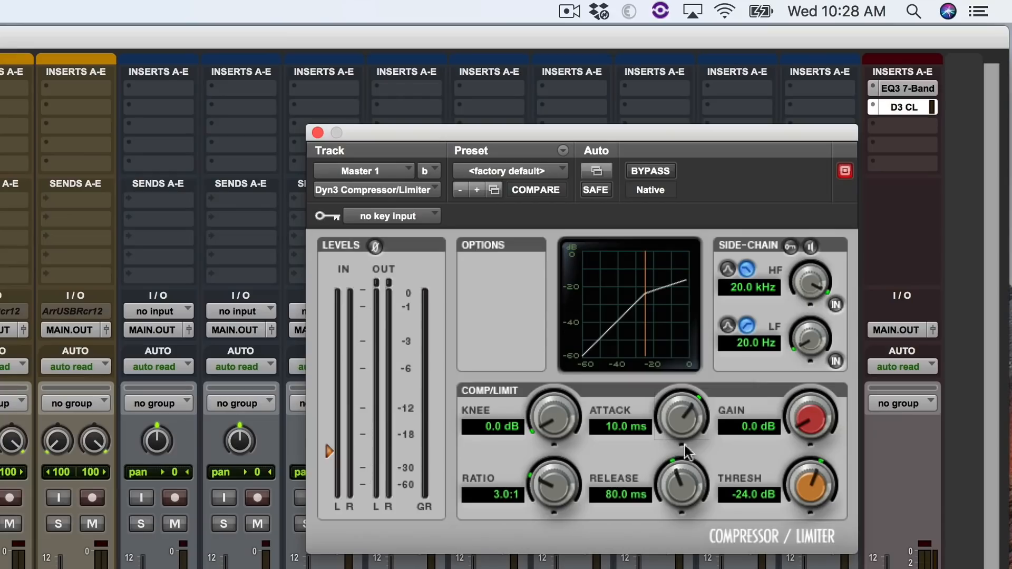
Set the compressor's release to 6.5 ms, ratio to 2.0:1 and threshold to 0.0 dB
drag(680, 483, 677, 549)
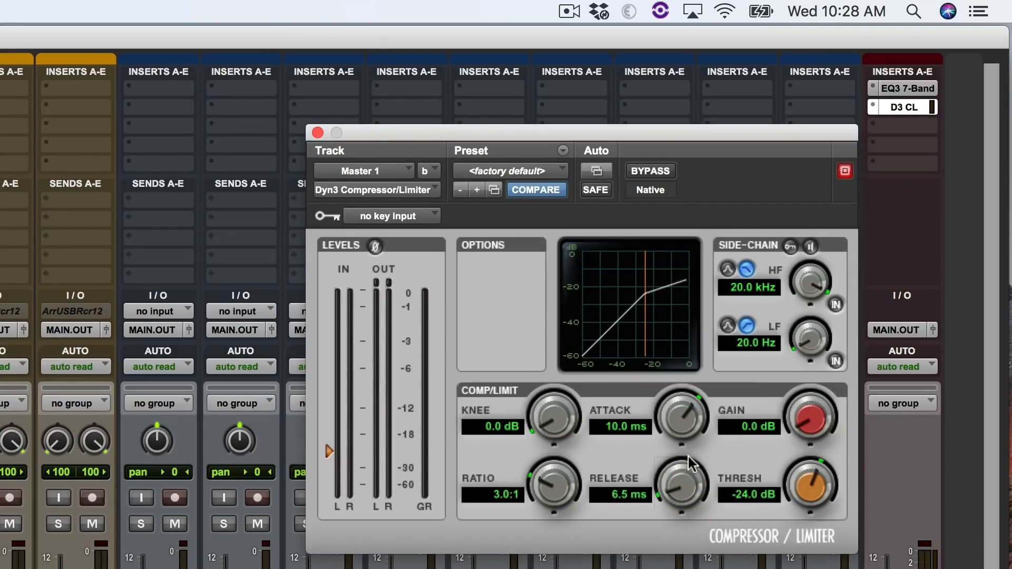
drag(551, 486, 549, 519)
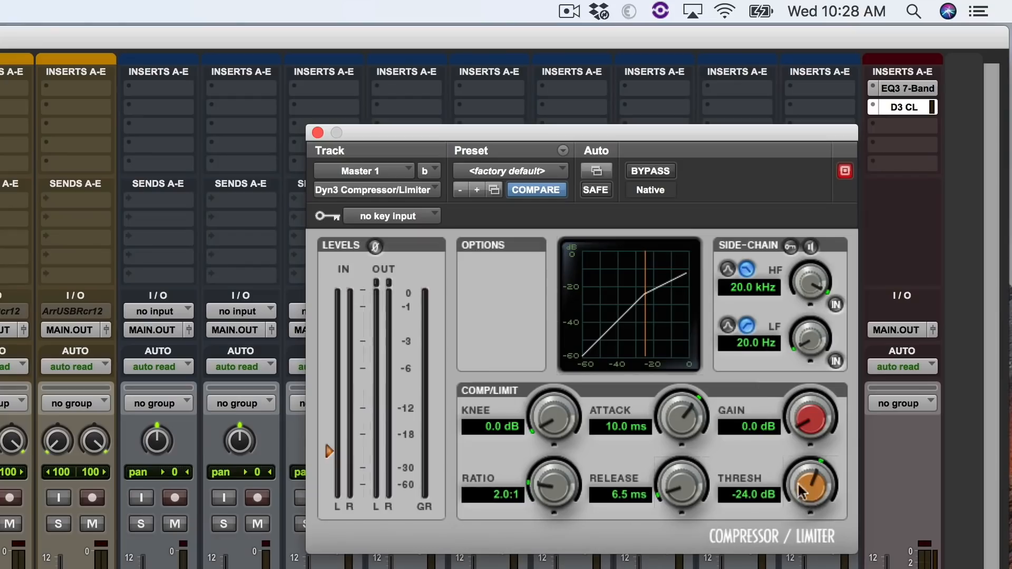
drag(810, 490, 839, 251)
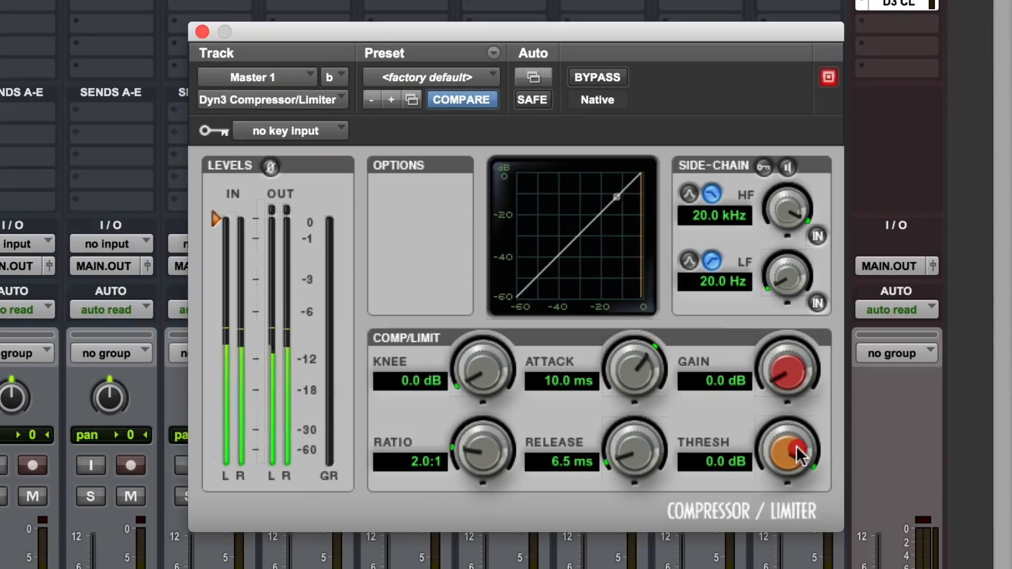
Lower the compressor's threshold to -17.2 dB while the mix plays
drag(818, 482, 818, 488)
drag(796, 454, 793, 568)
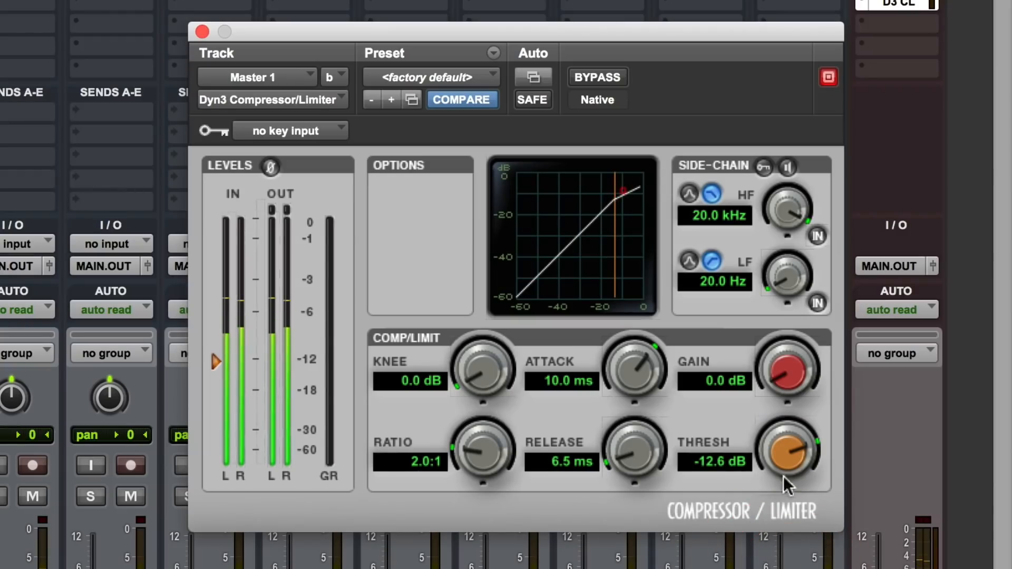
drag(796, 466, 791, 496)
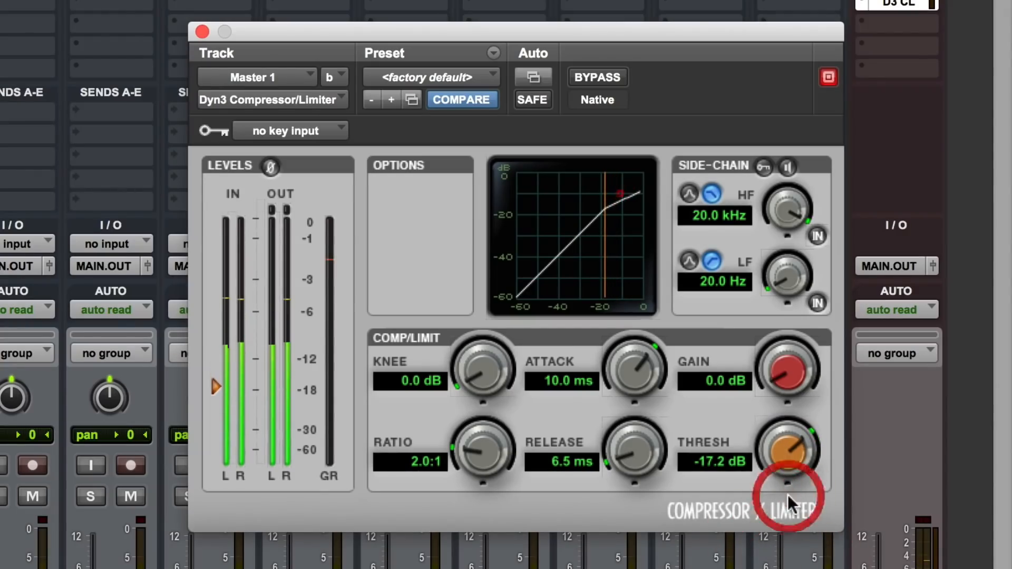
Lower the compressor's threshold further to -18.6 dB while the mix plays, and stop playback
click(798, 437)
mouse_move(800, 445)
mouse_down()
mouse_move(800, 464)
mouse_move(795, 447)
mouse_up()
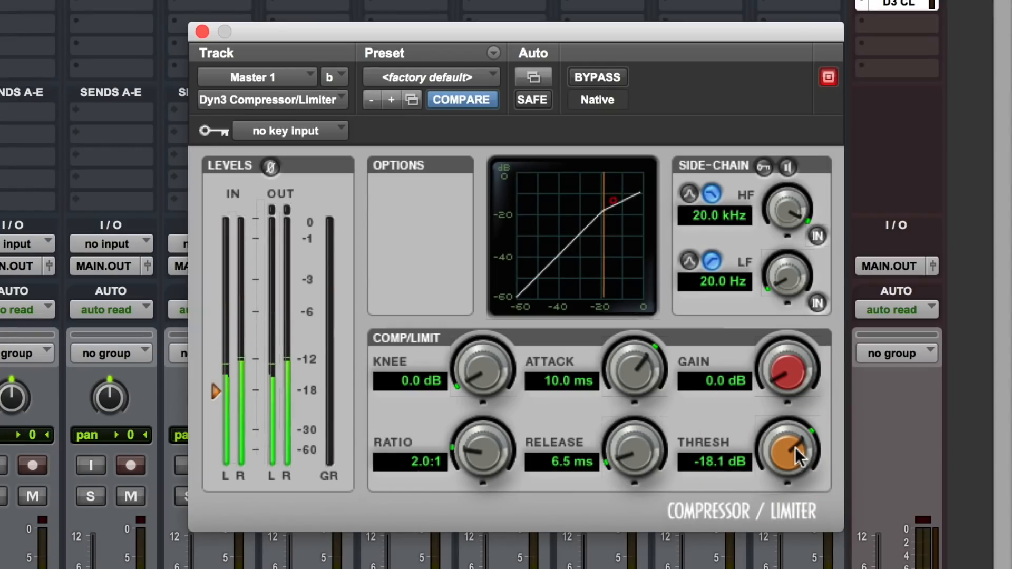
drag(795, 447, 795, 457)
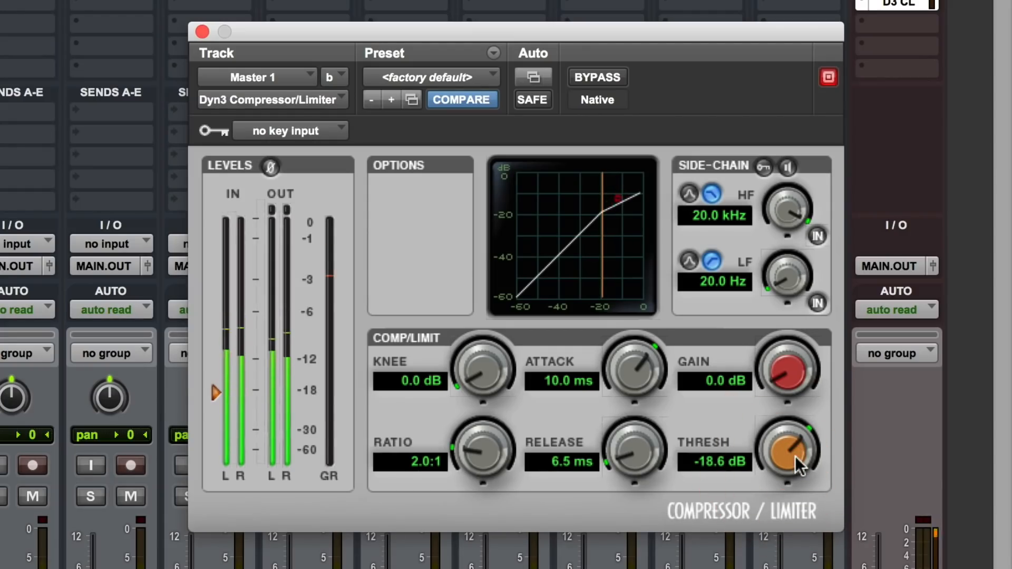
key(space)
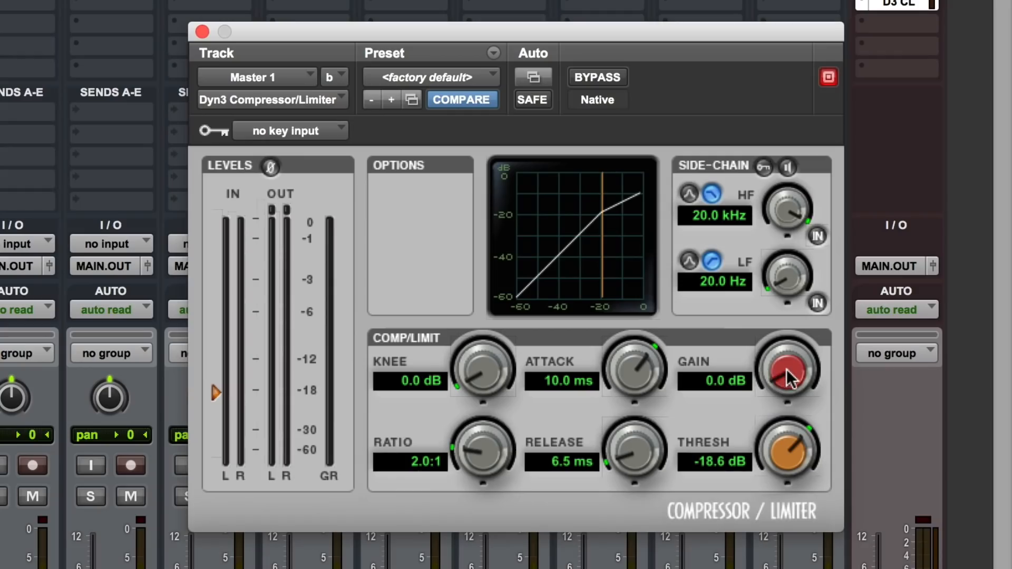
Set the compressor's make-up gain to 1.0 dB
click(716, 380)
text(1)
key(Return)
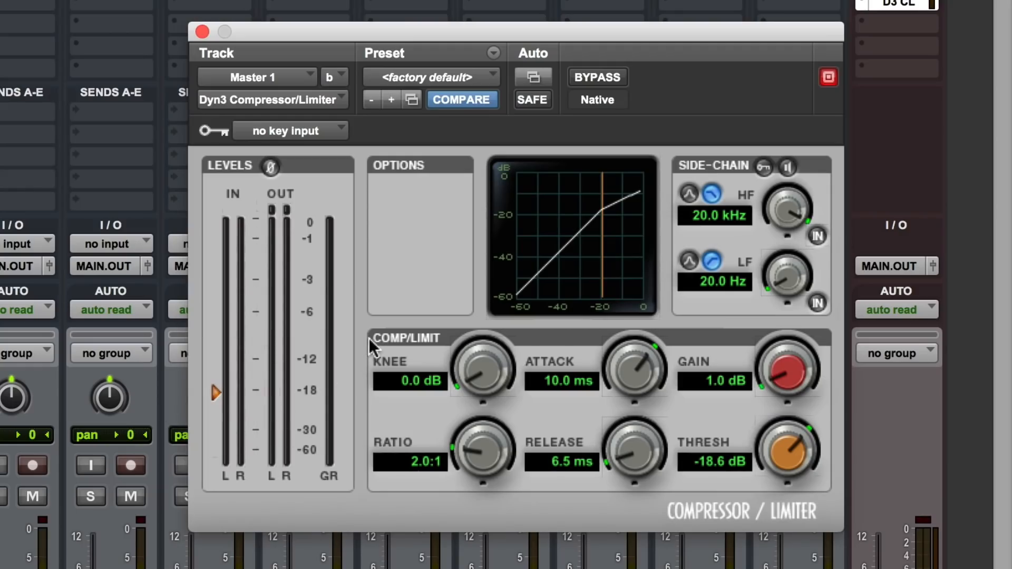
Play the mix and compare it repeatedly with the compressor bypassed and active, leaving the compressor active
key(space)
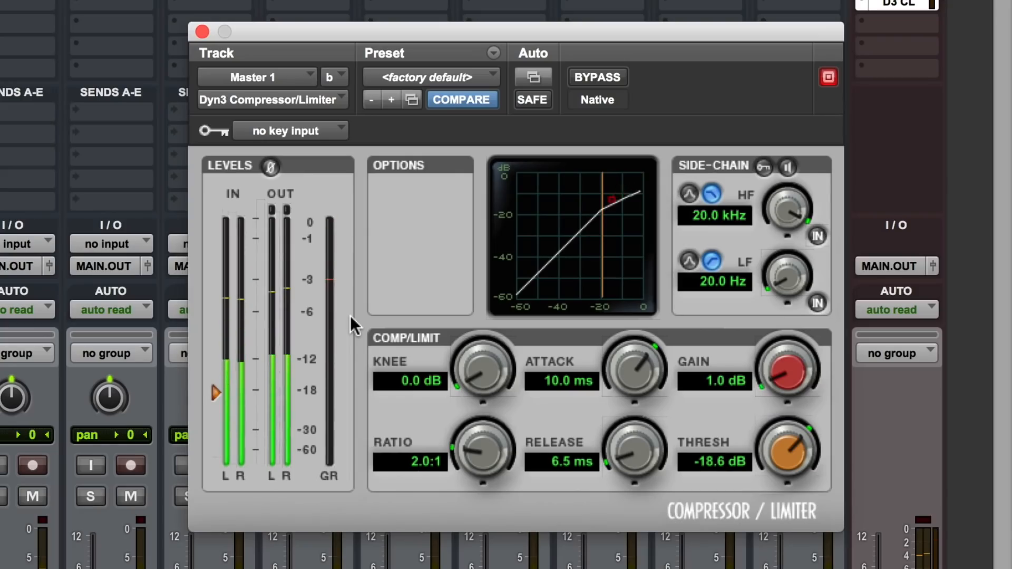
click(599, 74)
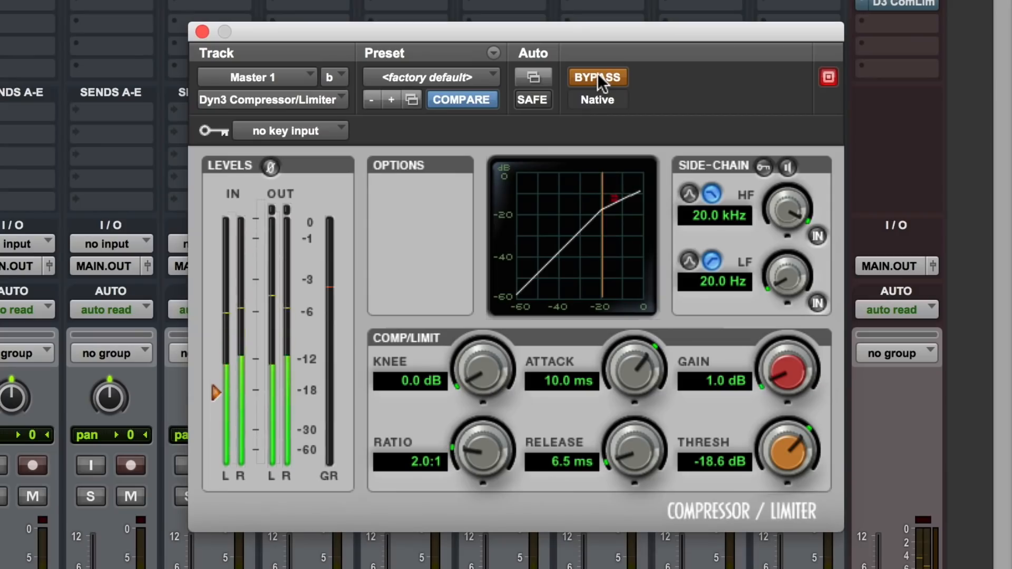
click(597, 73)
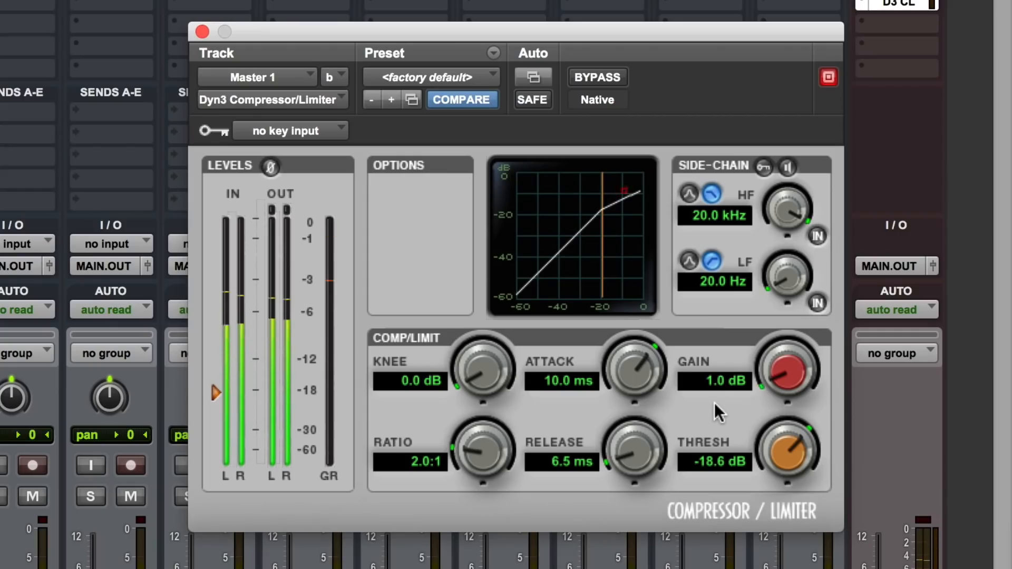
click(608, 77)
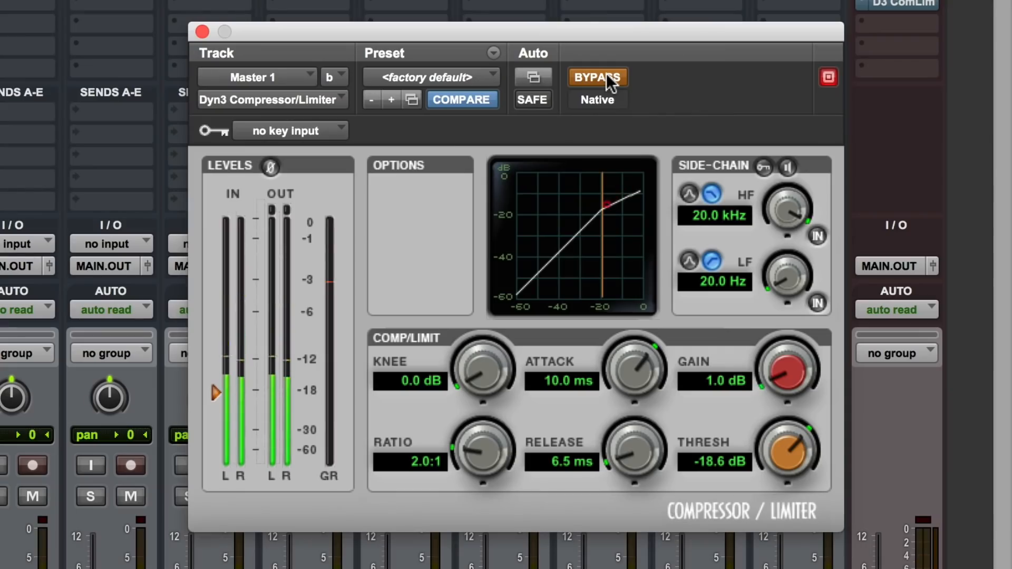
click(608, 77)
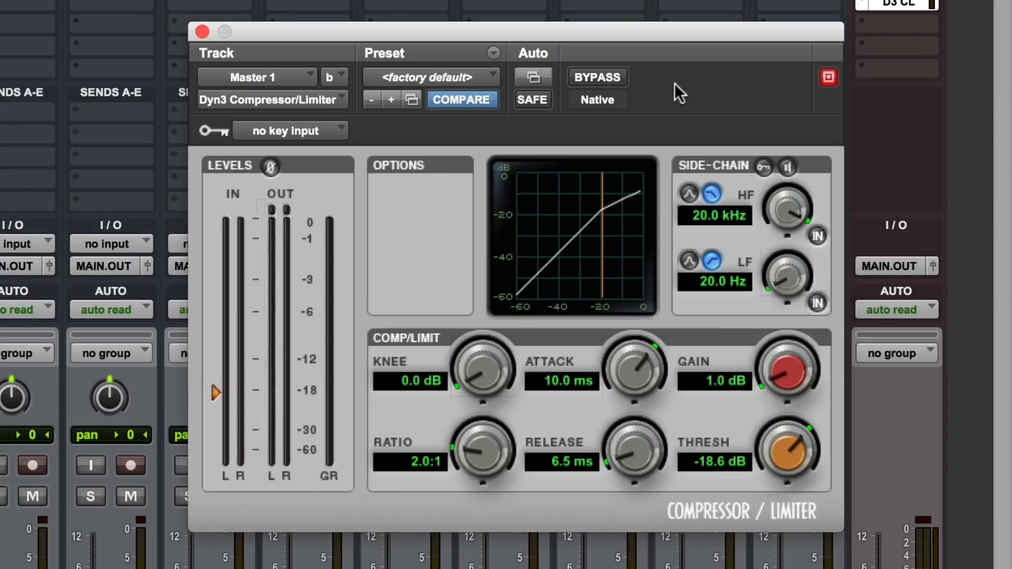
key(space)
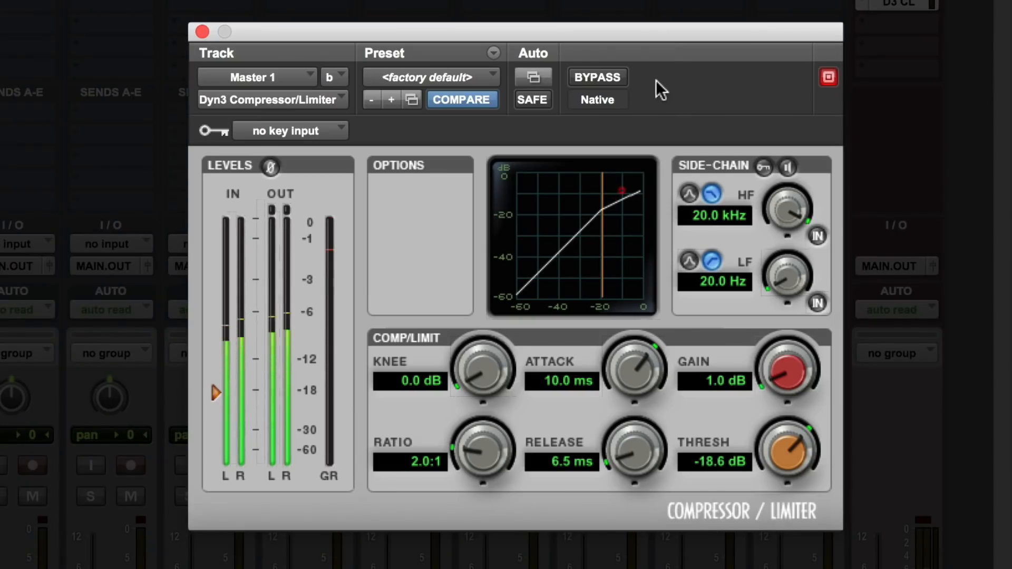
click(616, 83)
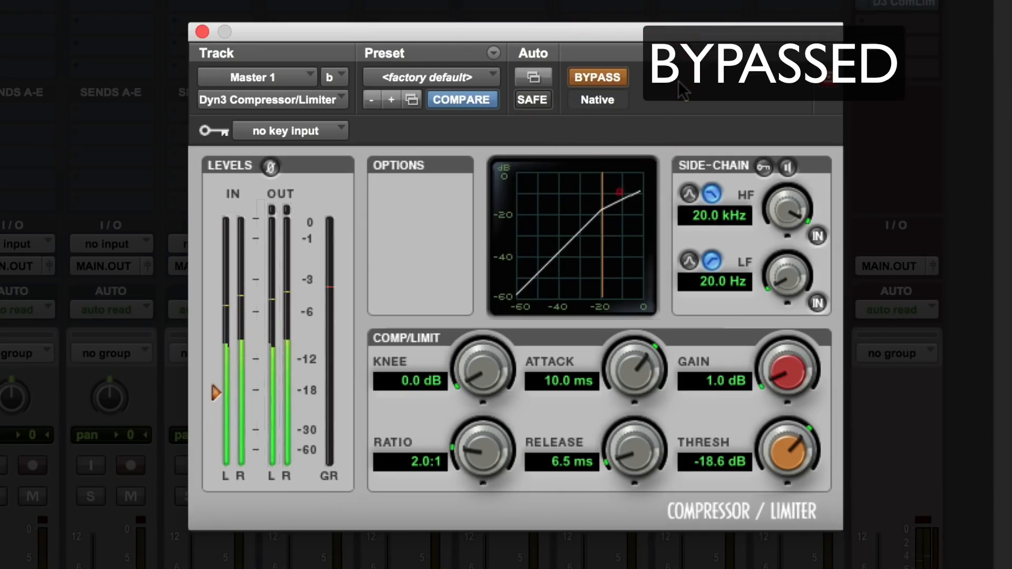
click(622, 84)
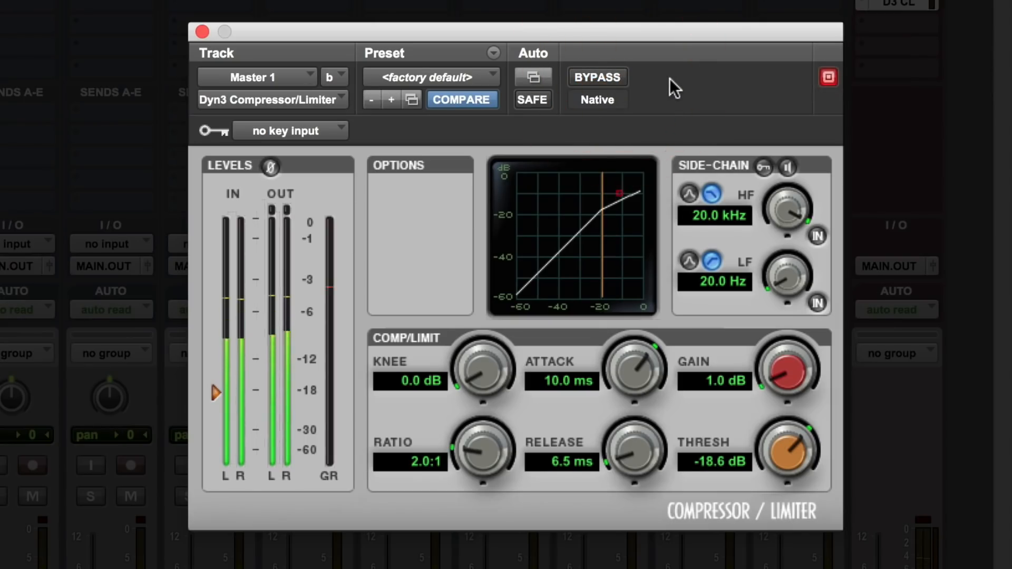
click(620, 82)
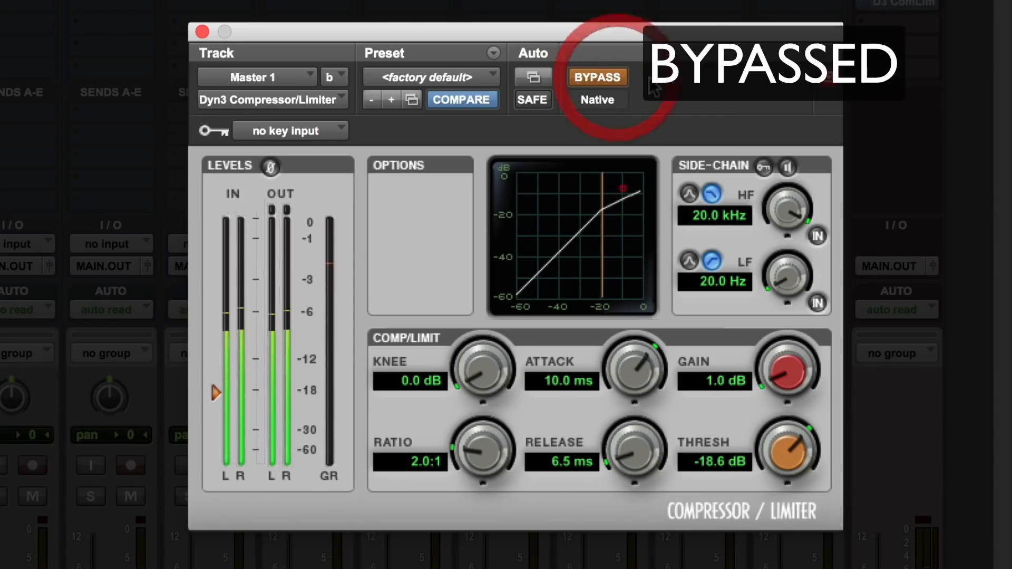
click(611, 83)
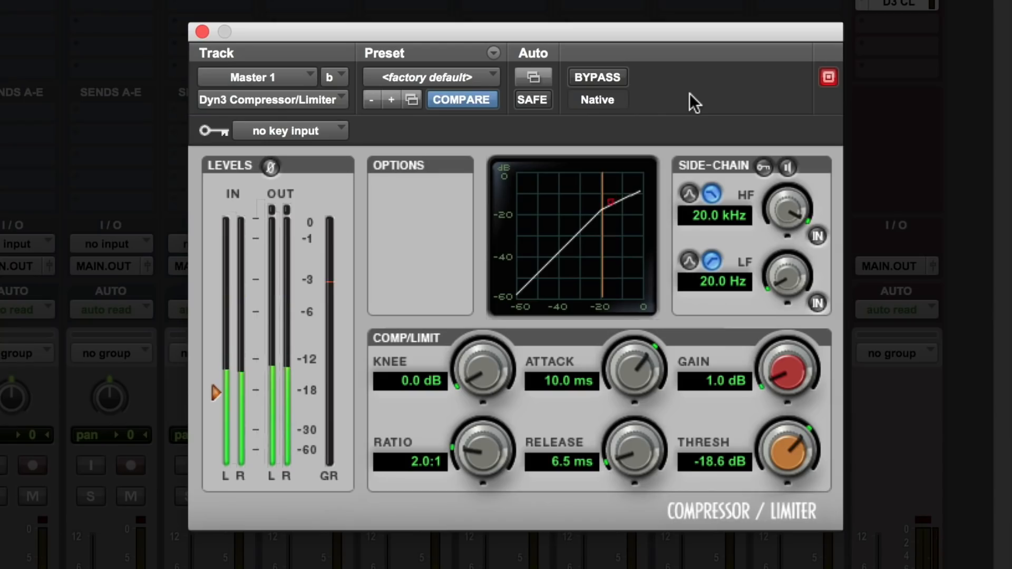
click(600, 77)
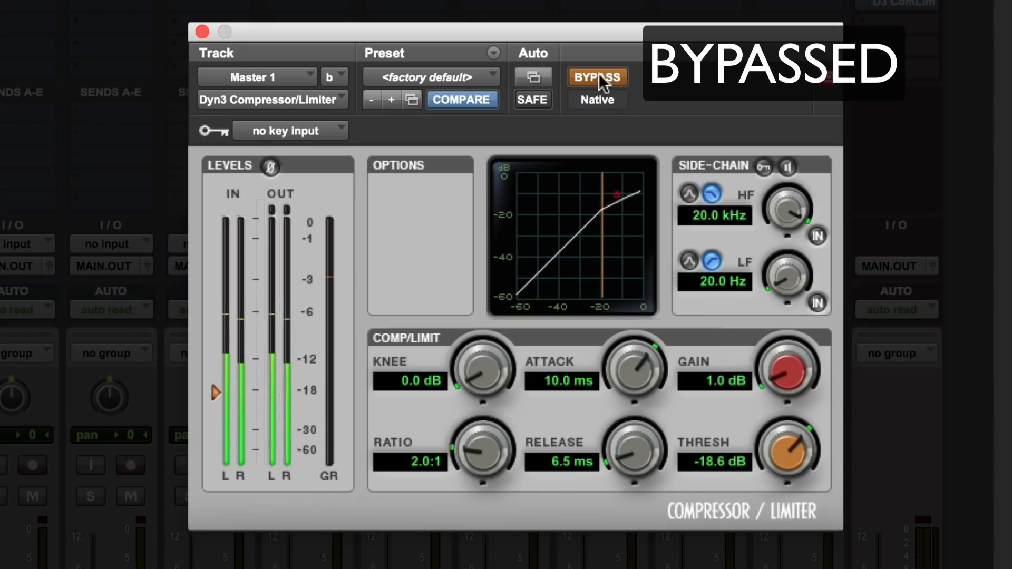
click(599, 77)
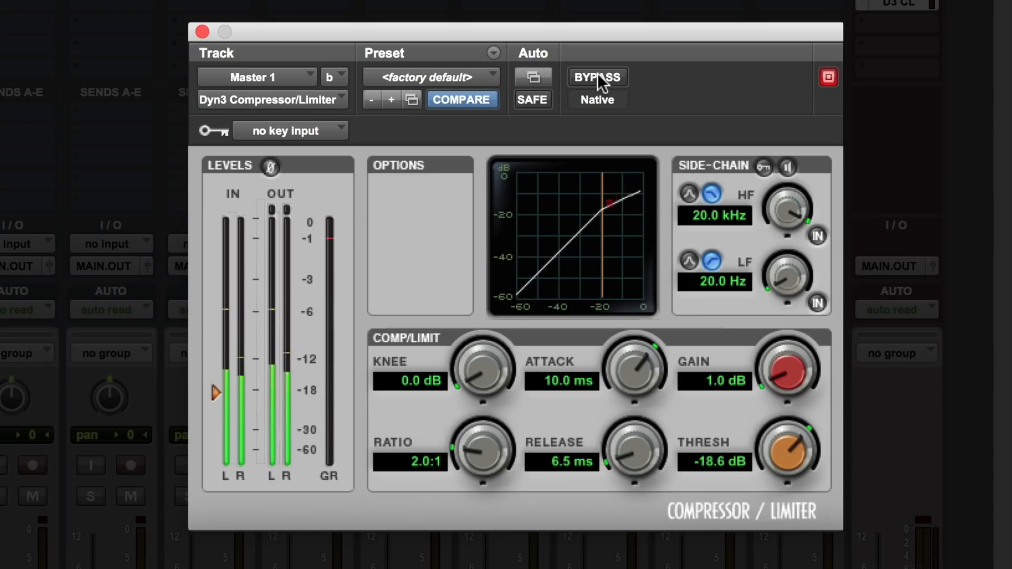
click(599, 77)
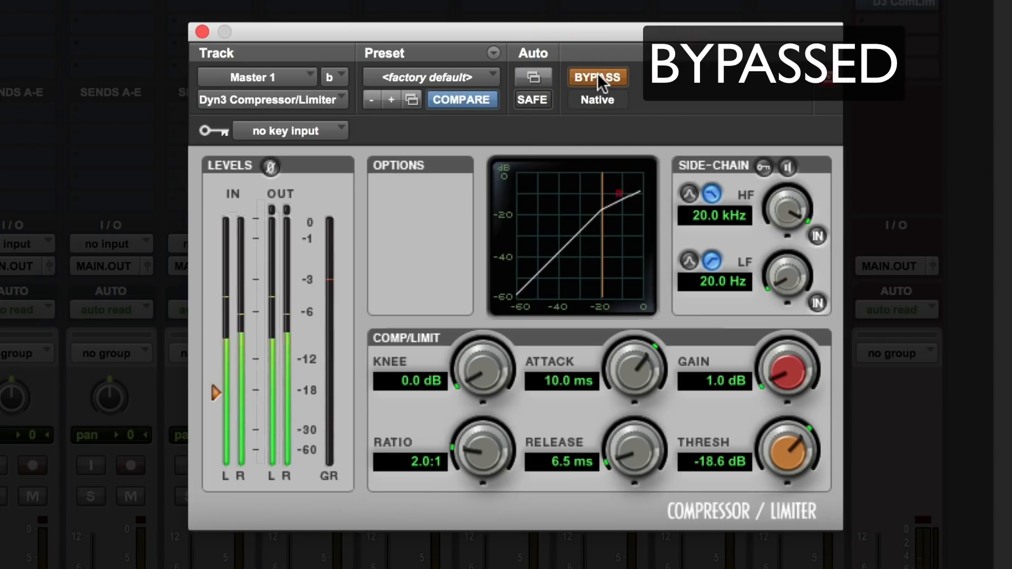
click(599, 77)
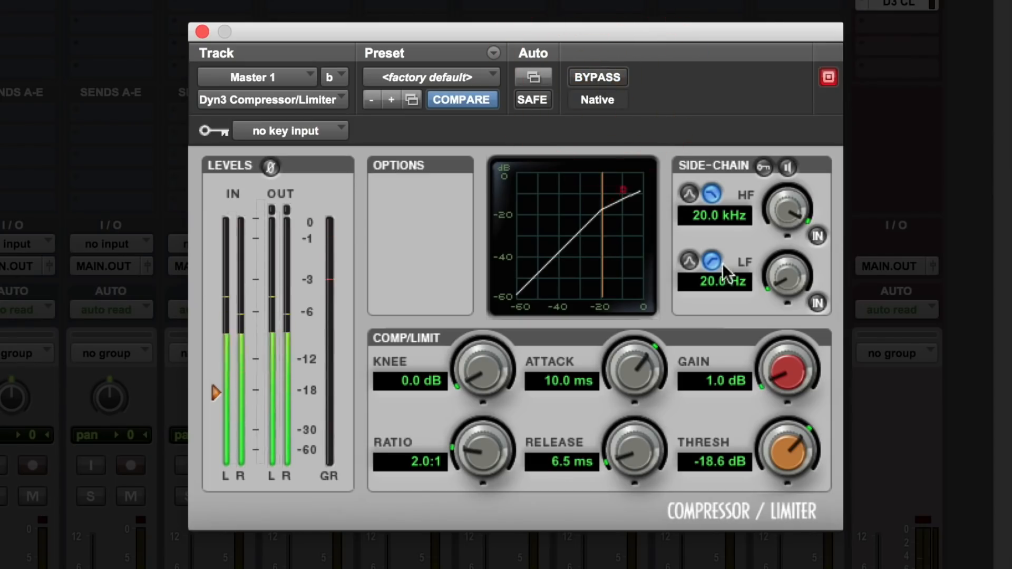
Set the compressor's gain to 0.8 dB and close its window
click(713, 381)
text(0.8)
key(Return)
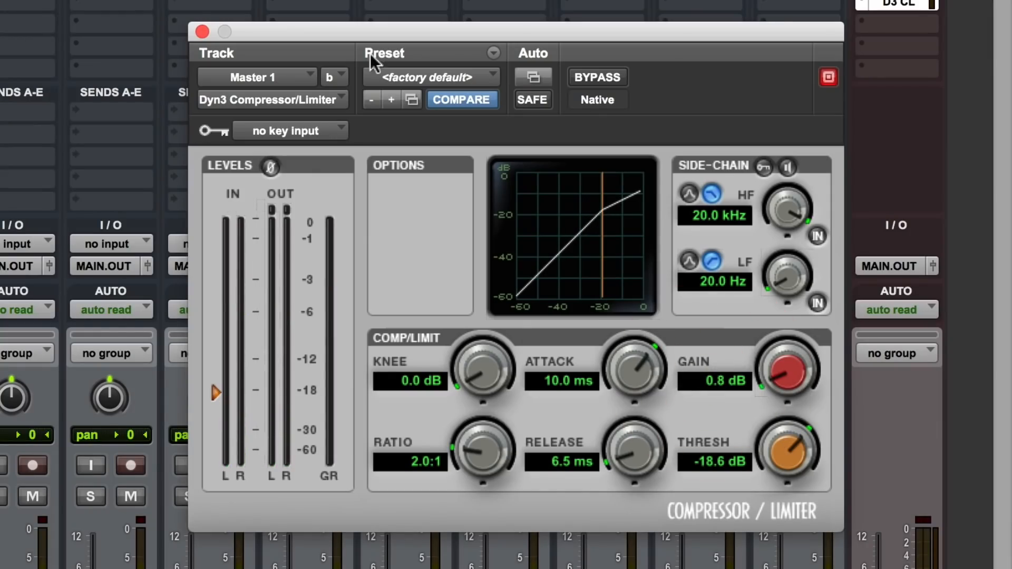
click(201, 32)
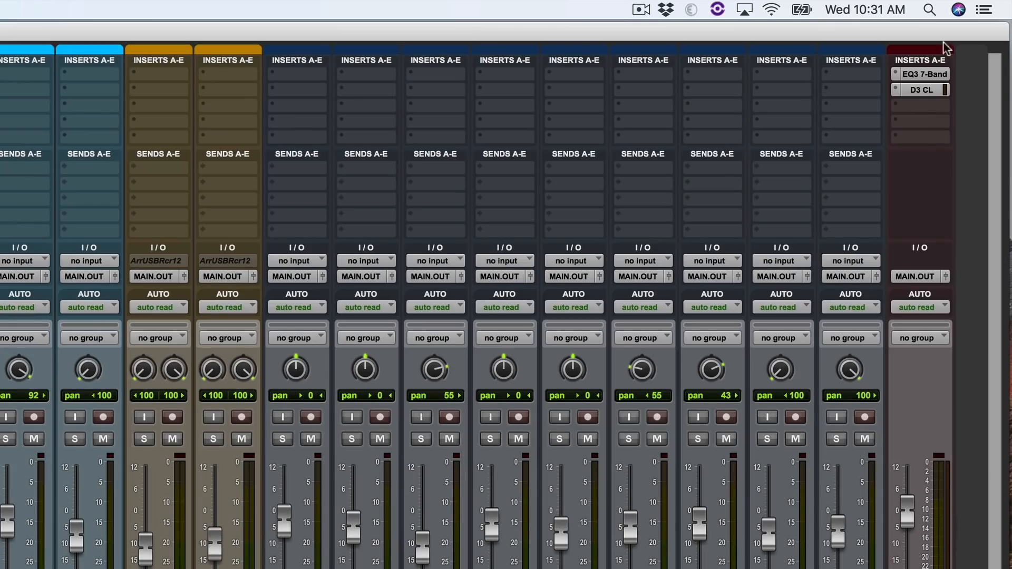
Review the settings of the EQ3 7-Band and the Dyn3 Compressor/Limiter on Master 1, and close the plug-in window
click(937, 75)
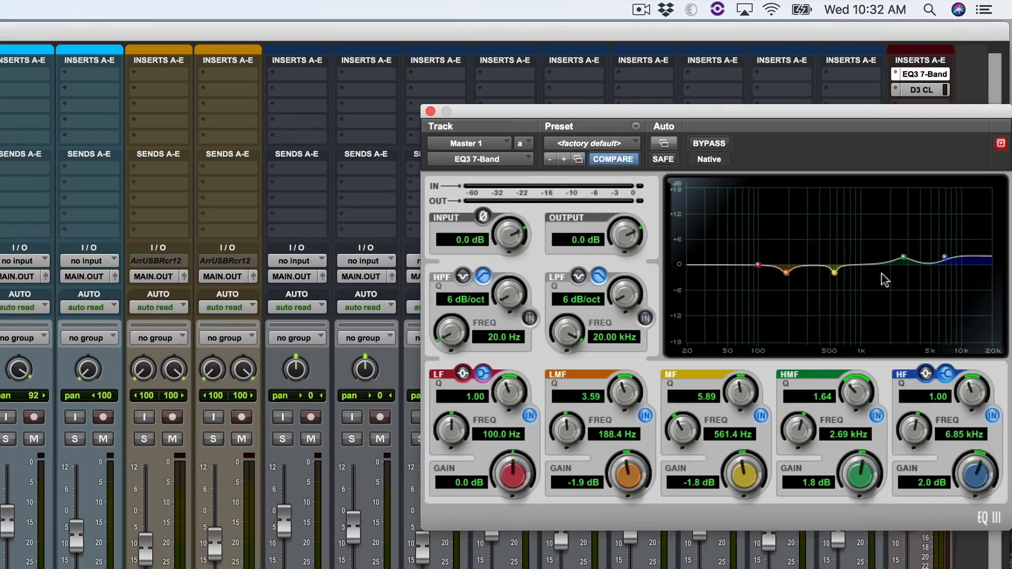
click(920, 90)
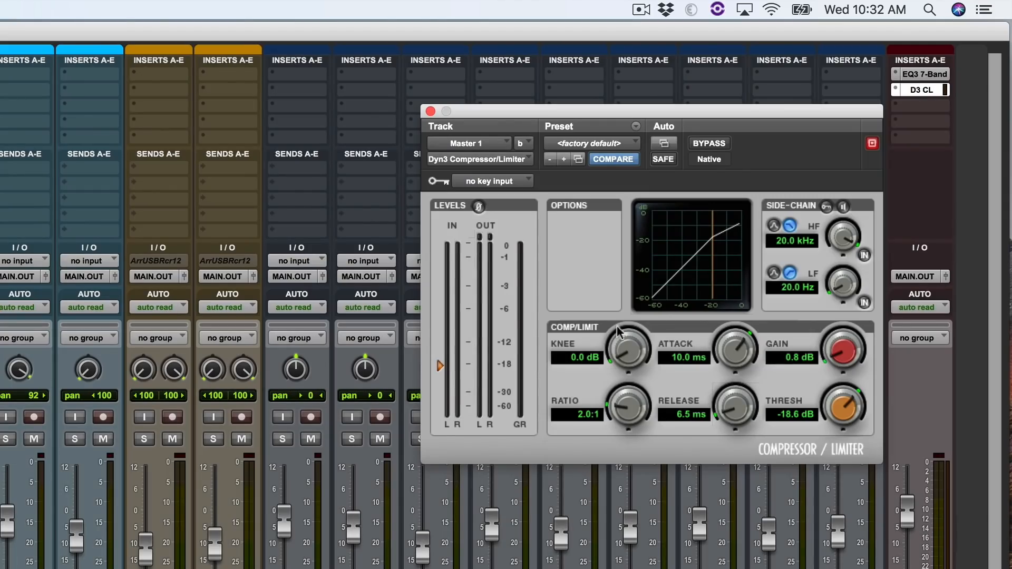
click(430, 112)
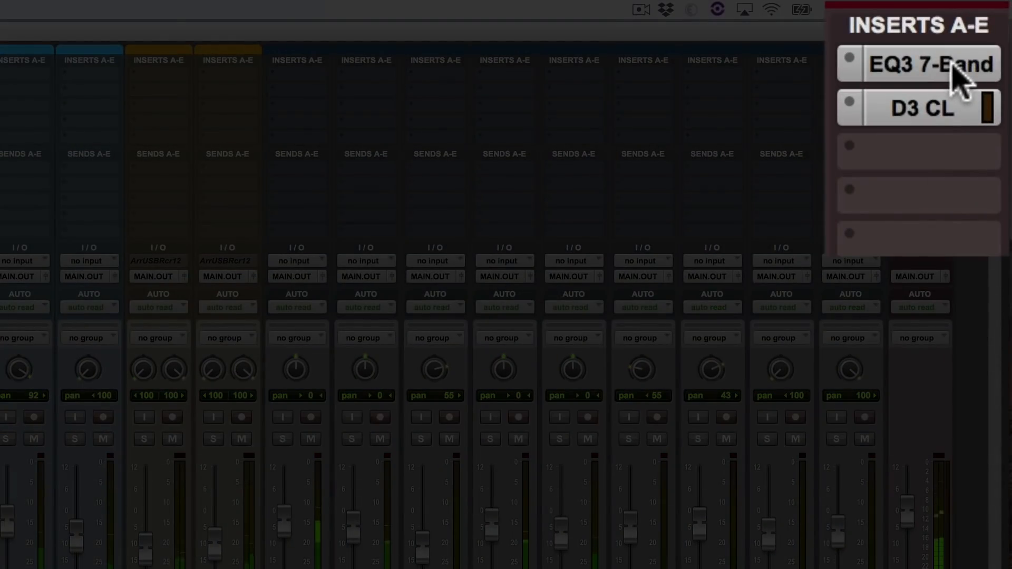
Compare the playing mix with both master inserts bypassed and active, leaving the EQ and compressor active
ctrl+super+click(952, 63)
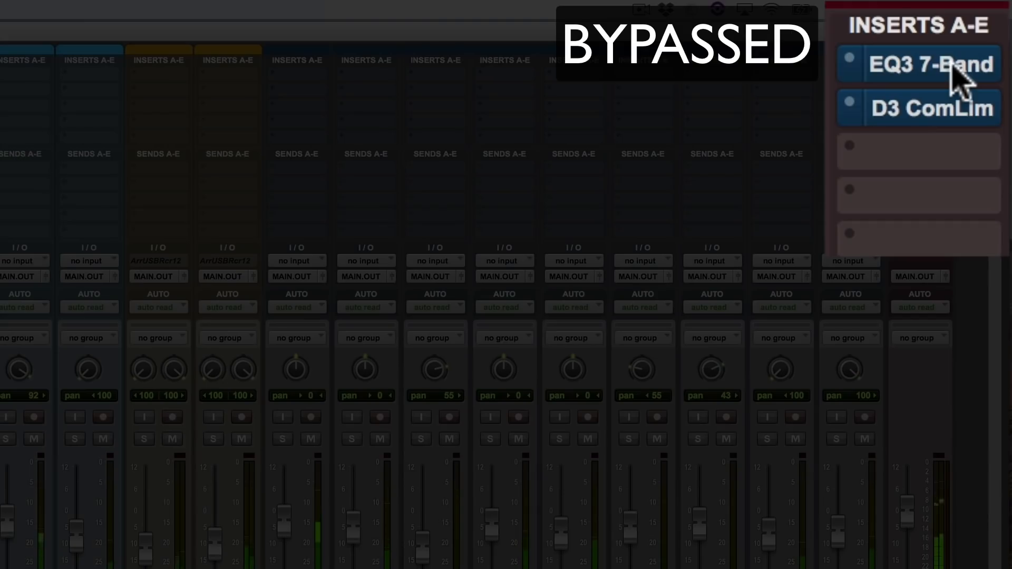
ctrl+super+click(953, 67)
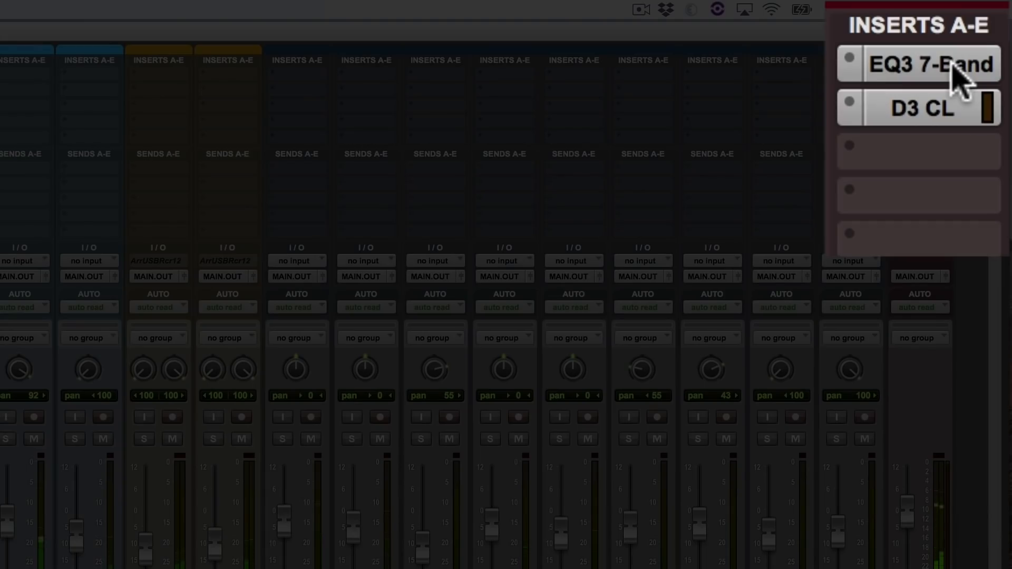
shift+super+click(955, 68)
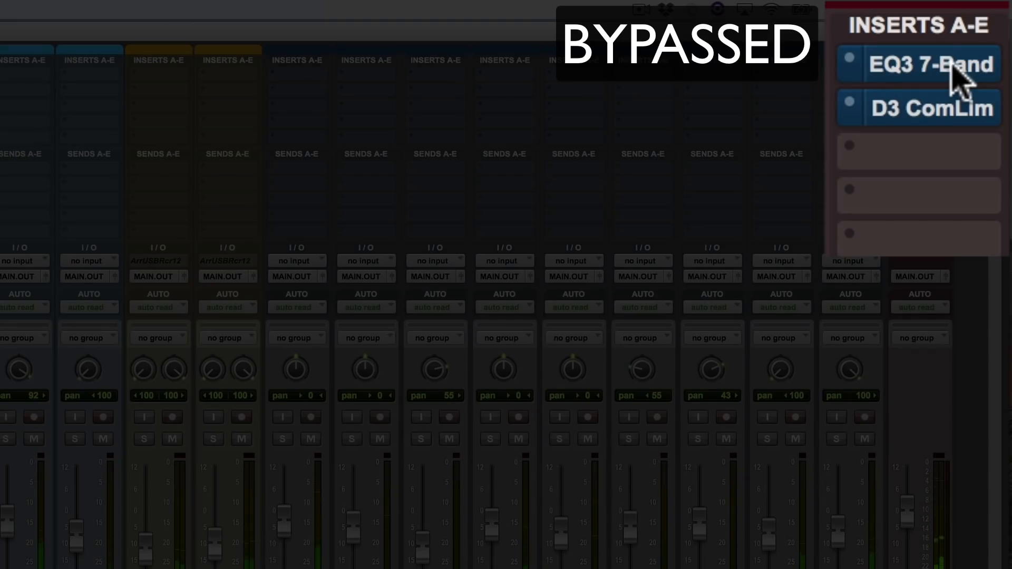
shift+super+click(954, 68)
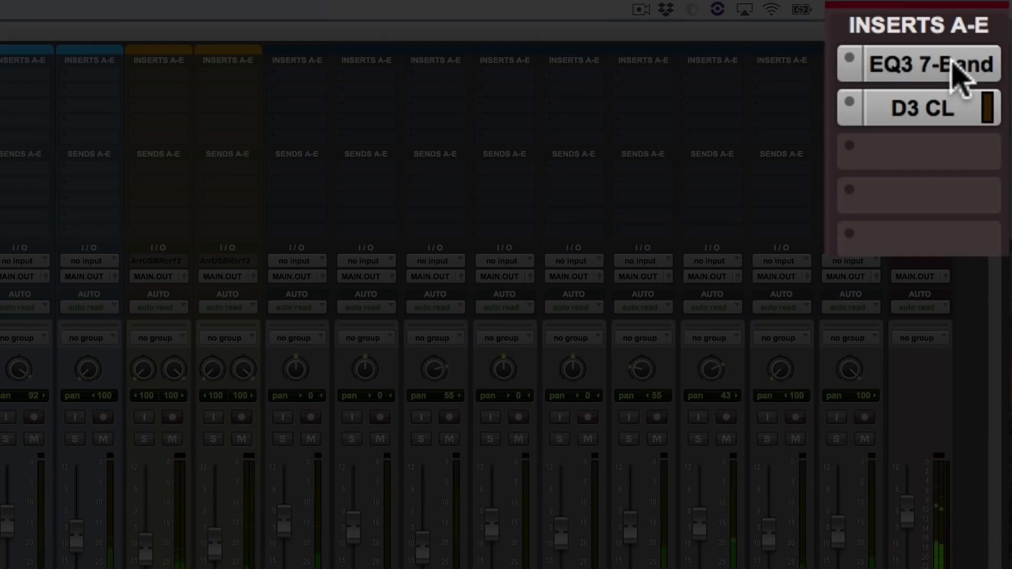
super+click(953, 66)
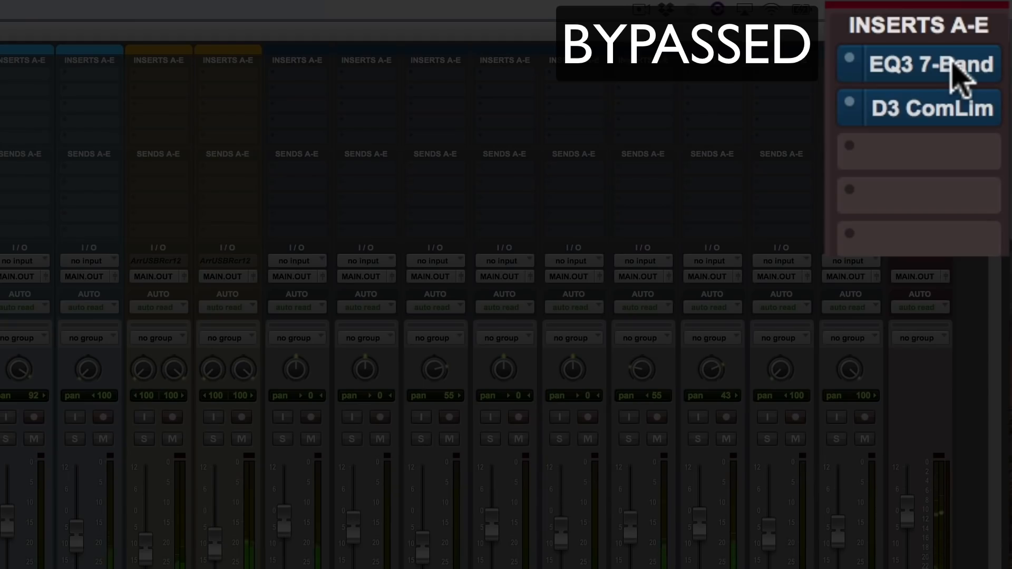
super+click(953, 66)
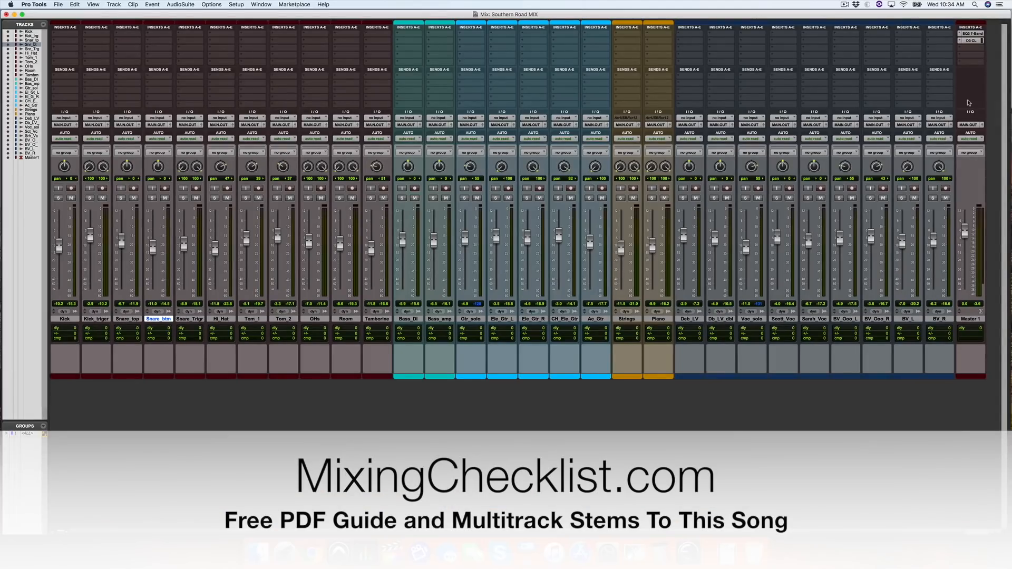
key(super+equal)
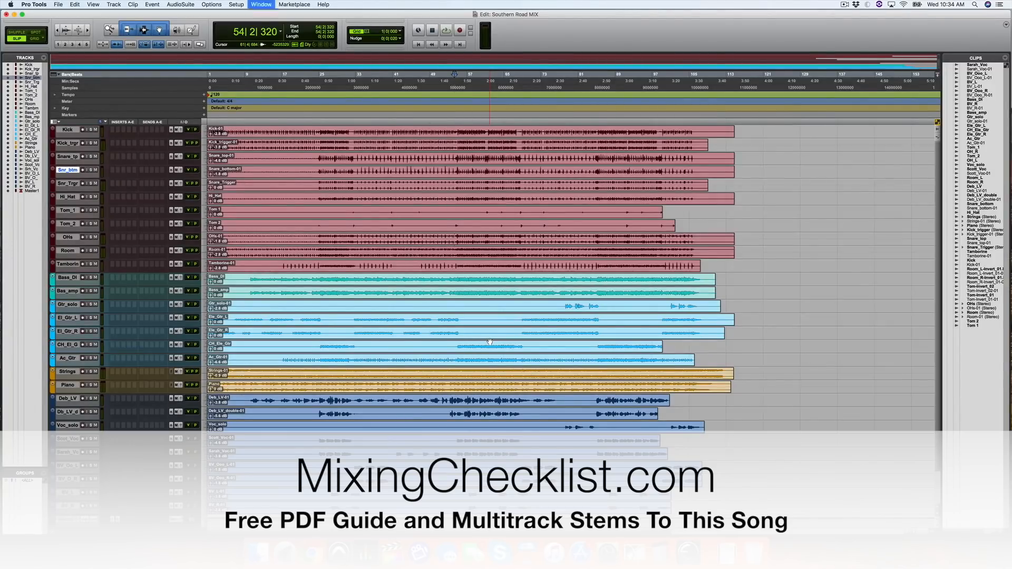
key(super+equal)
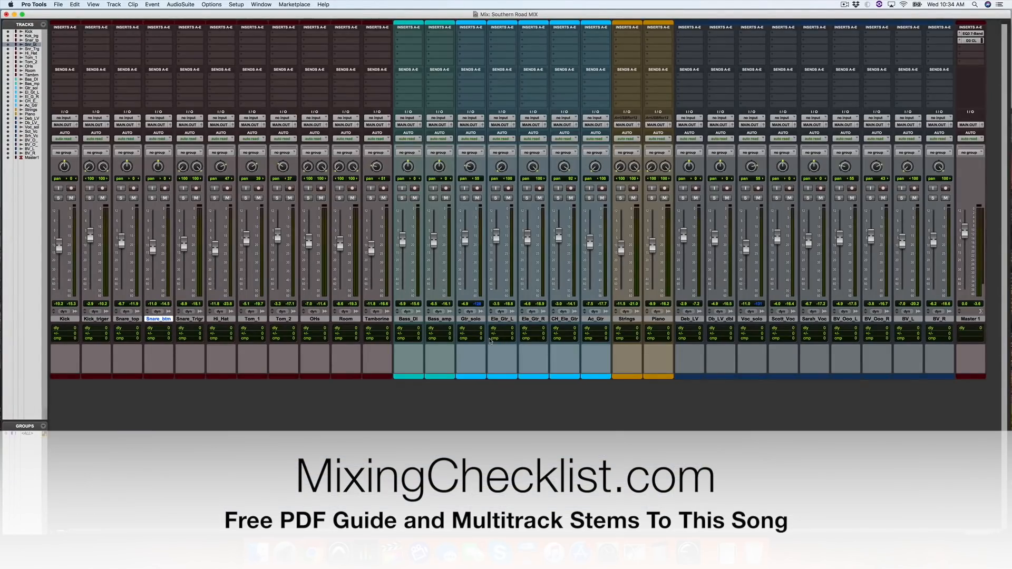